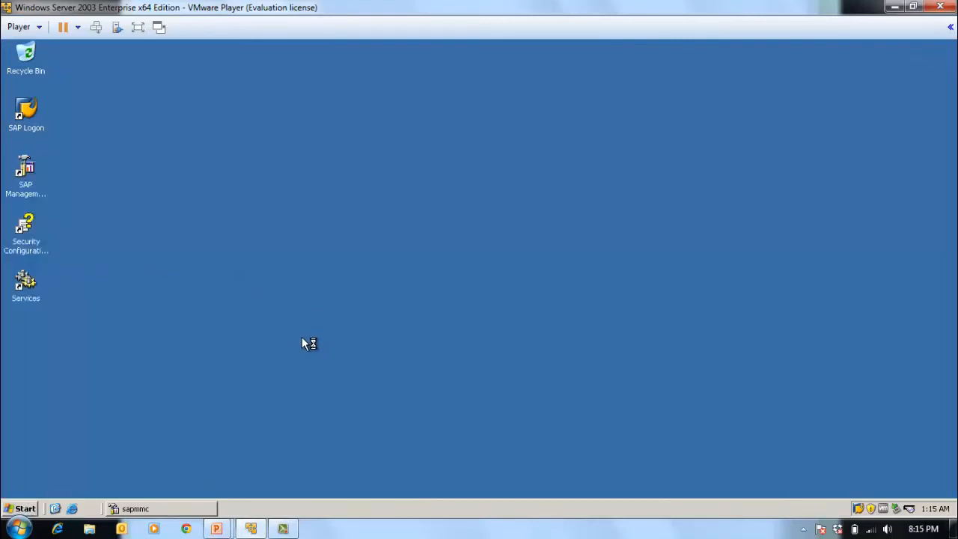
Browse the local disk to the C:\usr\sap\ECC folder
click(243, 177)
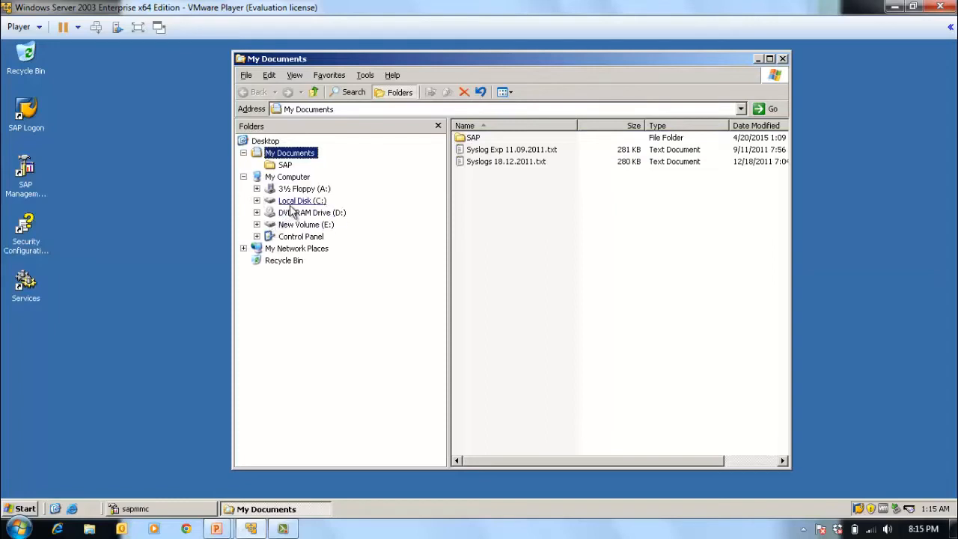
click(293, 202)
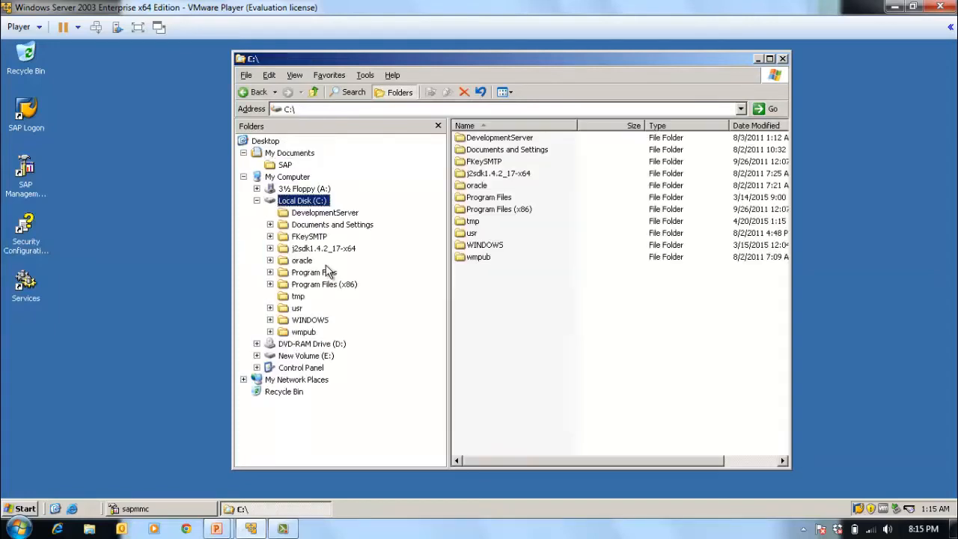
click(297, 309)
click(310, 320)
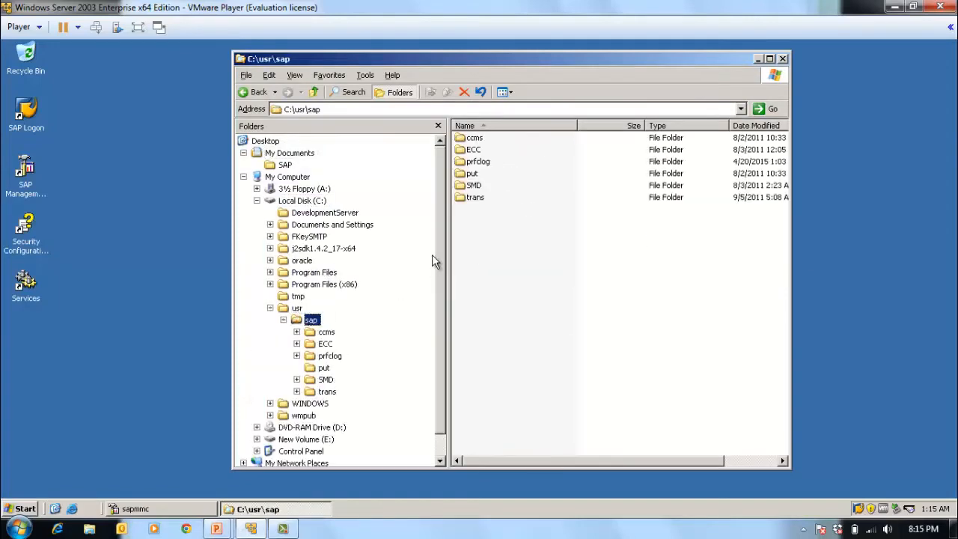
double_click(474, 152)
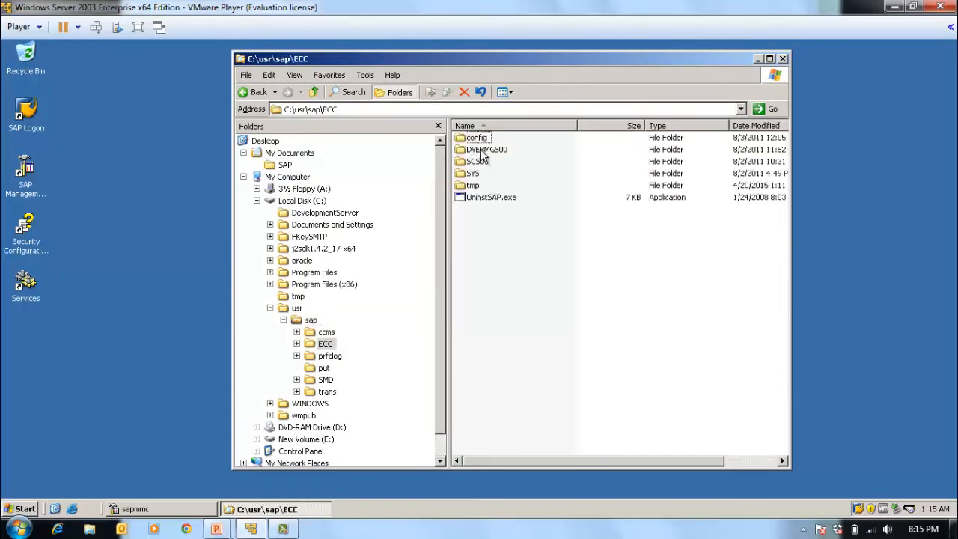
Launch configtool.bat from DVEBMGS00\j2ee\configtool and connect using the default DB settings
double_click(482, 151)
click(473, 175)
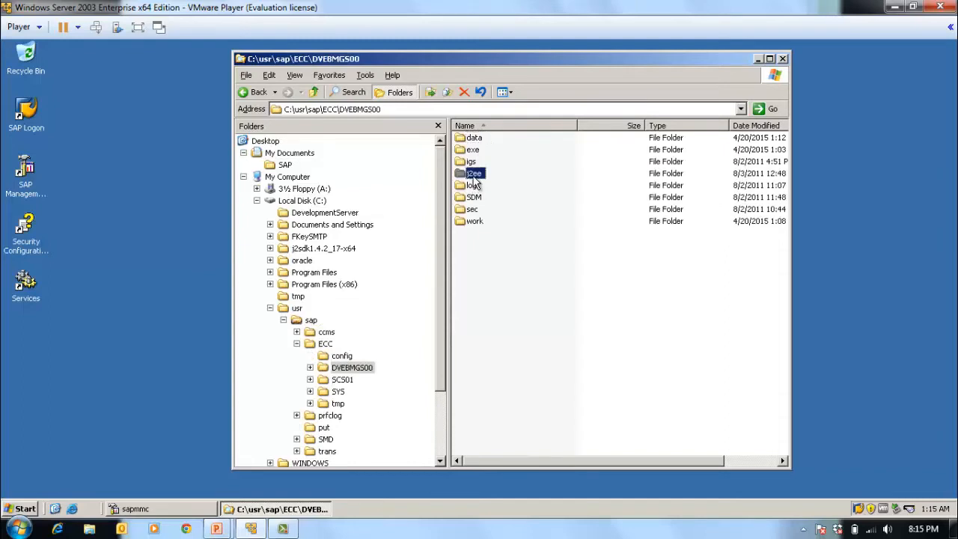
double_click(473, 175)
double_click(480, 162)
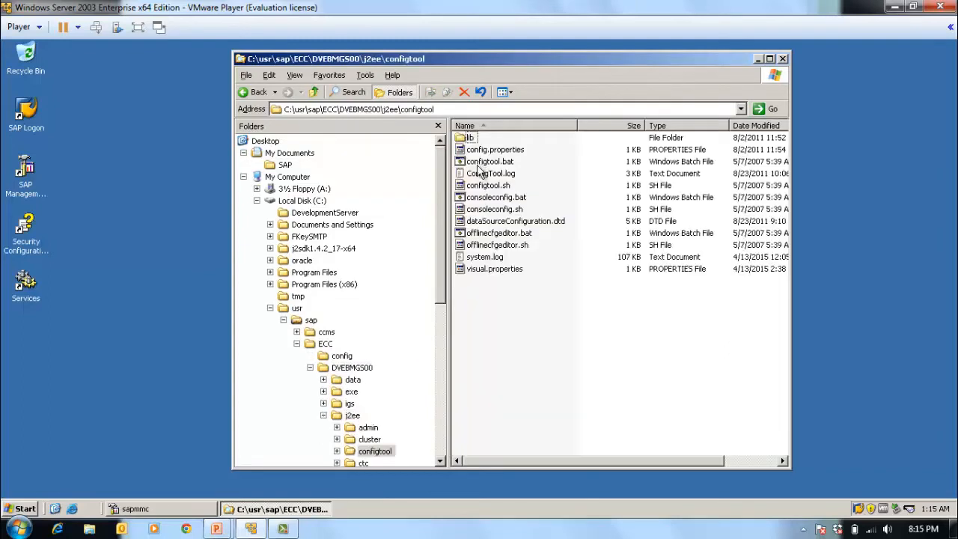
double_click(480, 162)
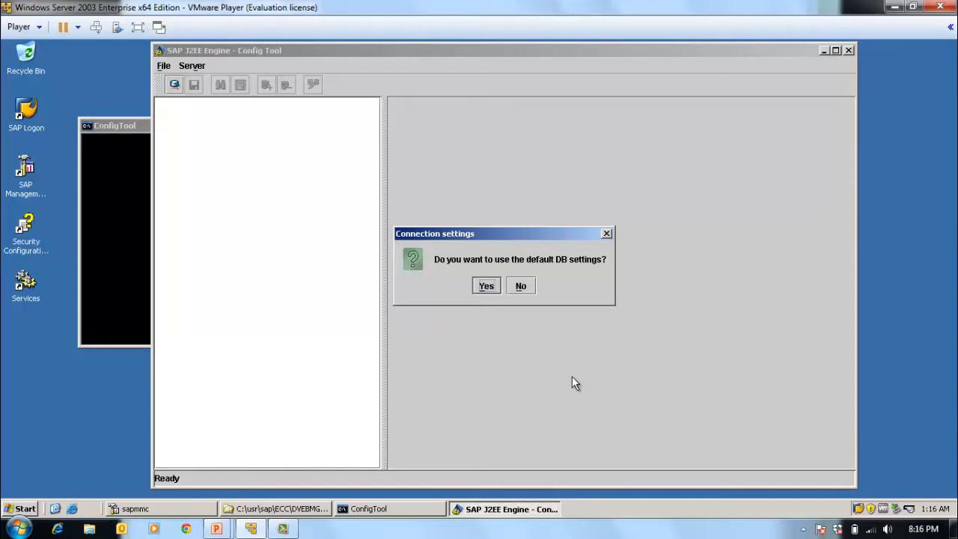
click(485, 287)
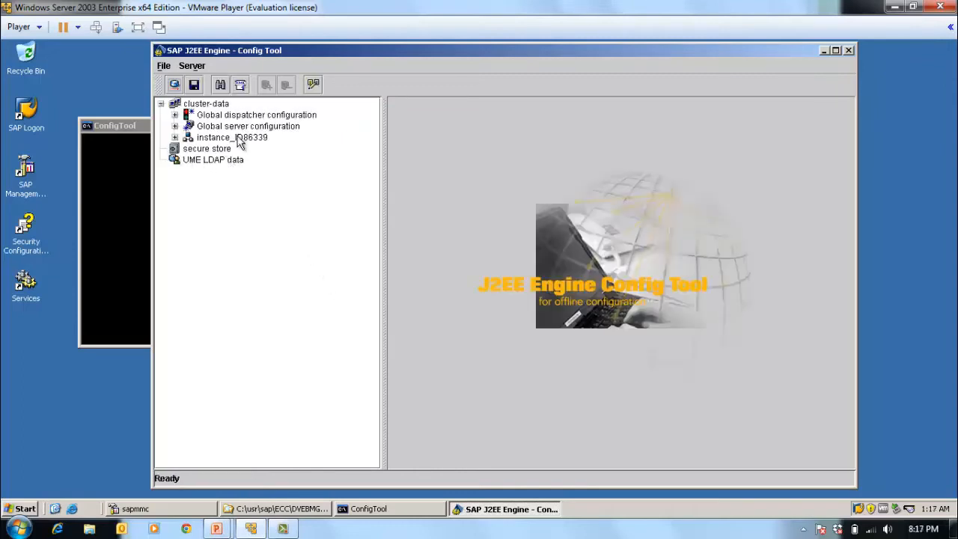
Display the Message Server & Bootstrap settings of instance_ID86339 and expand the instance to its dispatcher and server nodes
click(239, 142)
click(174, 138)
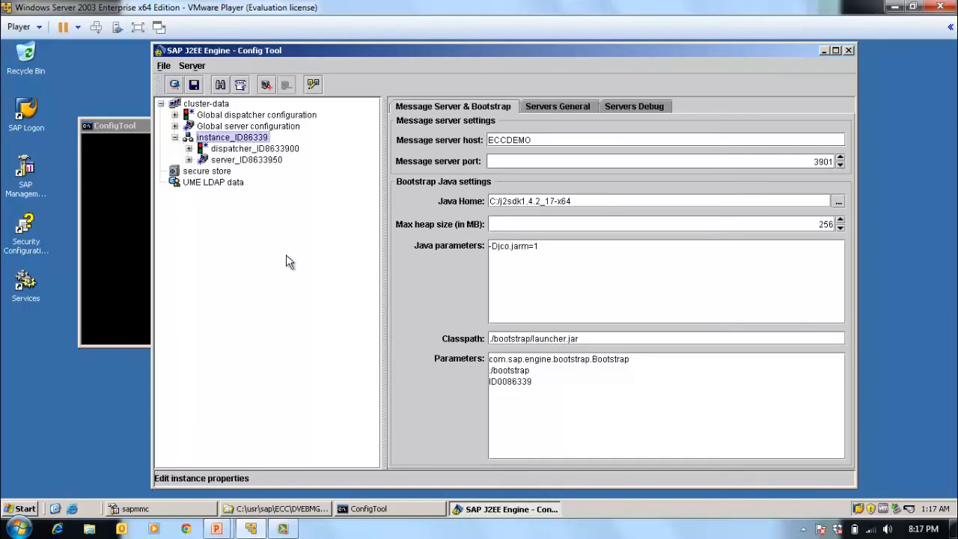
click(175, 138)
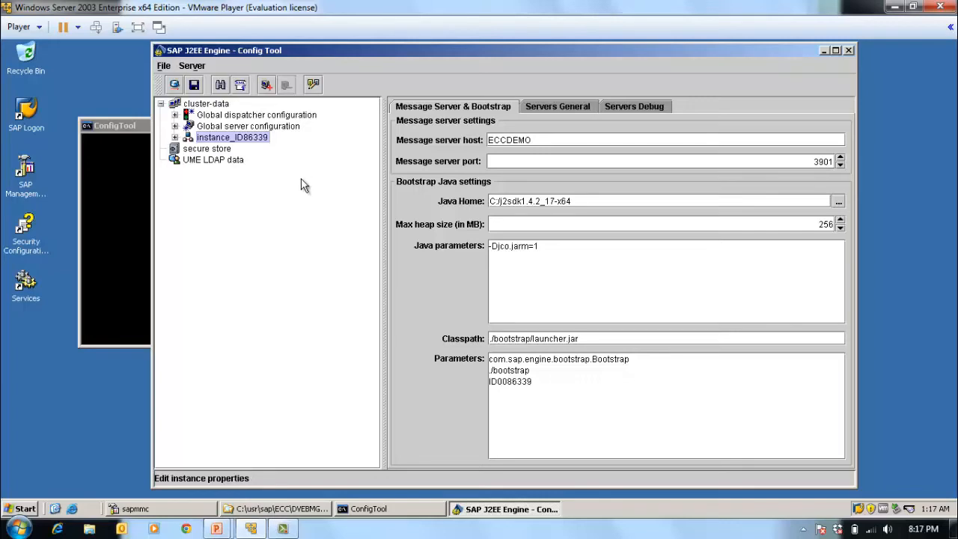
click(174, 137)
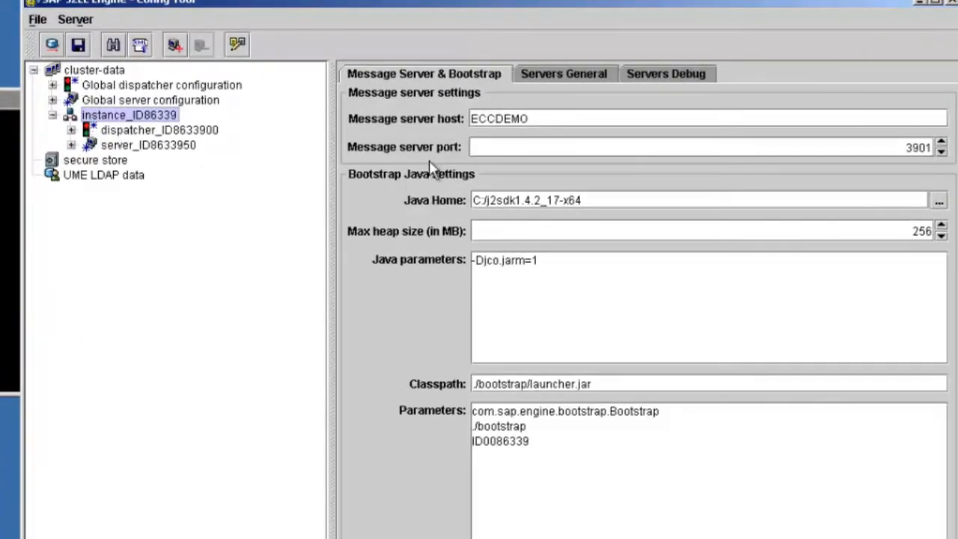
Expand the managers under server_ID8633950 and display the properties of ClassLoaderManager
click(72, 145)
click(90, 161)
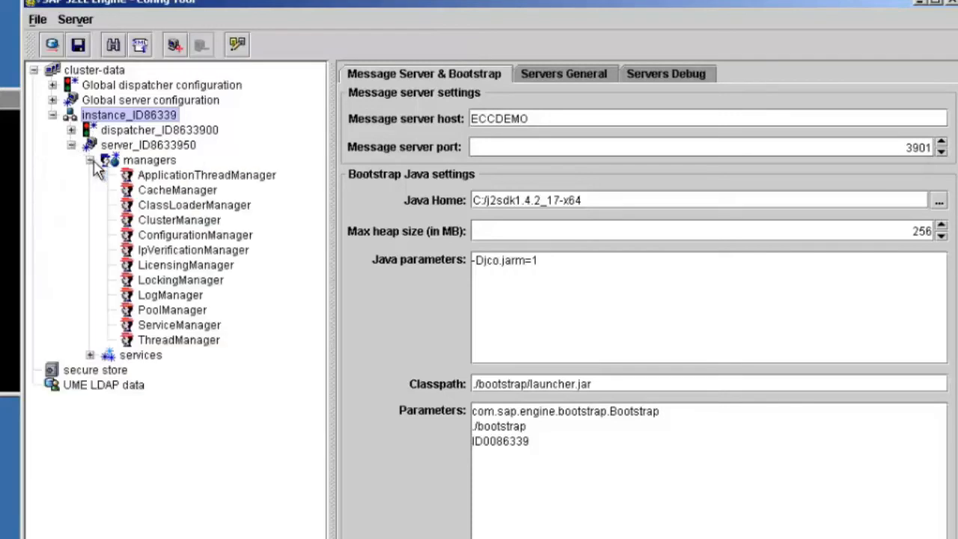
click(155, 209)
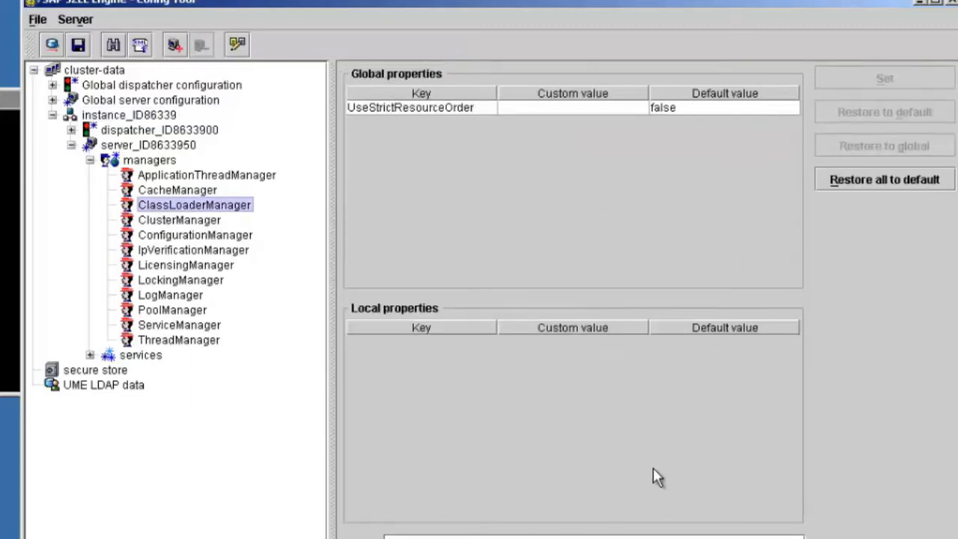
Collapse the managers of server_ID8633950 and expand its services list for review
click(90, 160)
click(89, 175)
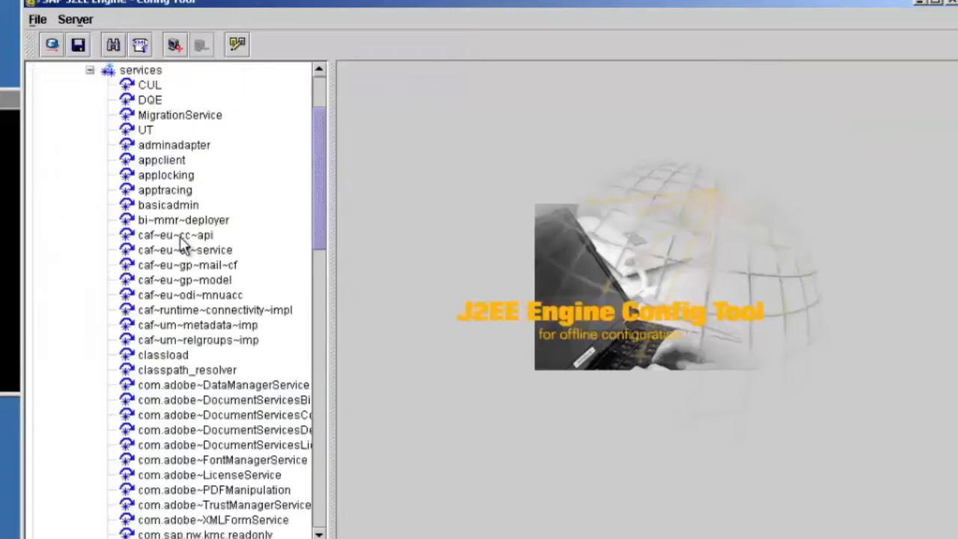
click(187, 265)
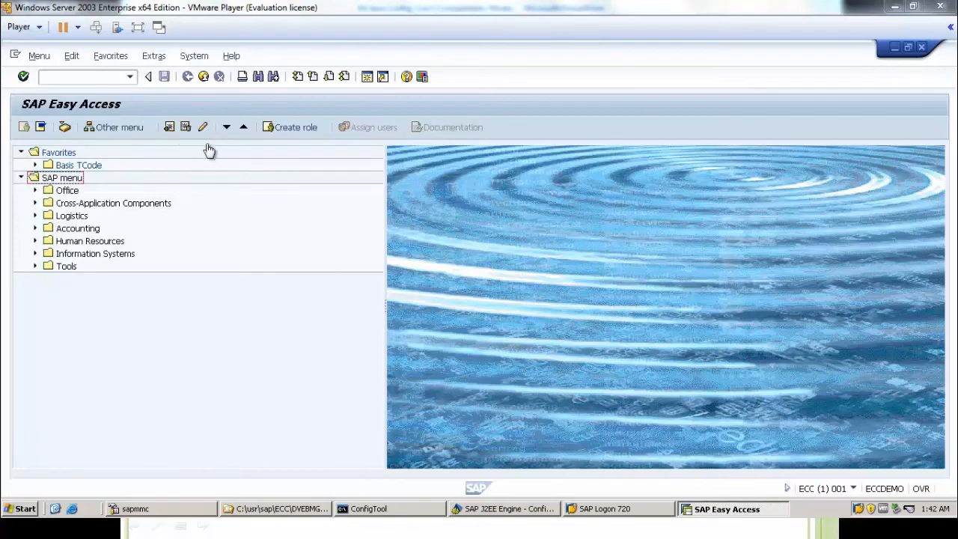
Open the ICM Monitor in SAP with transaction smicm
click(69, 77)
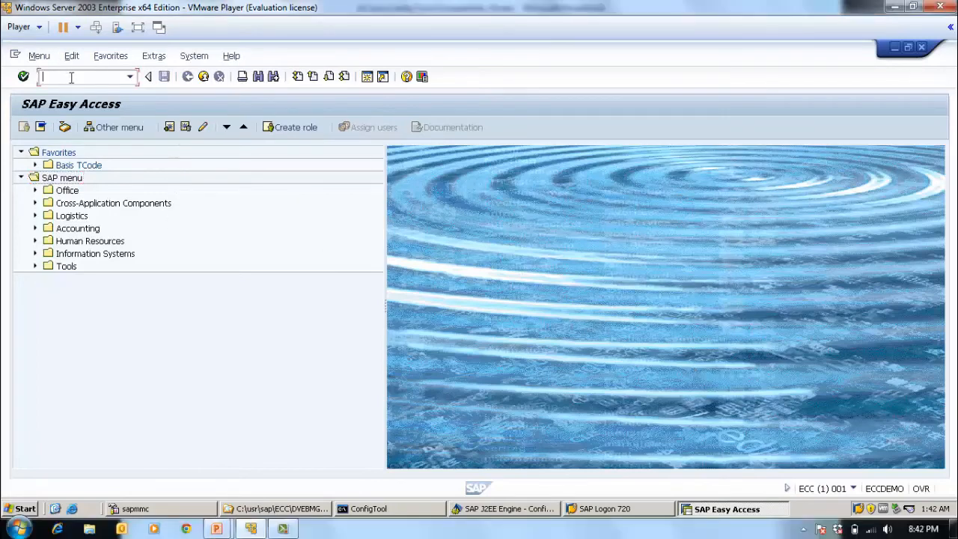
text(smicm)
key(Return)
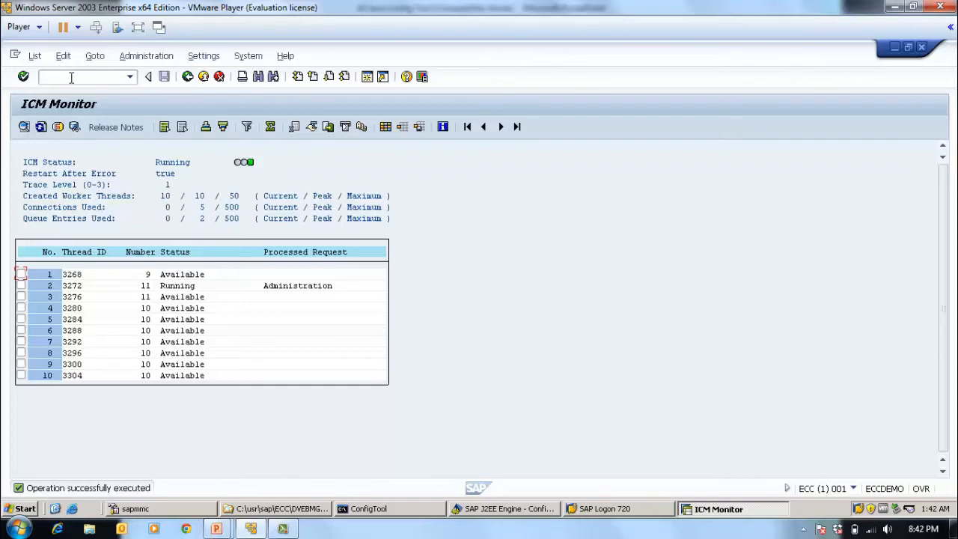
Review the soft and hard shutdown options for the global J2EE cluster, including with and without restart
click(149, 57)
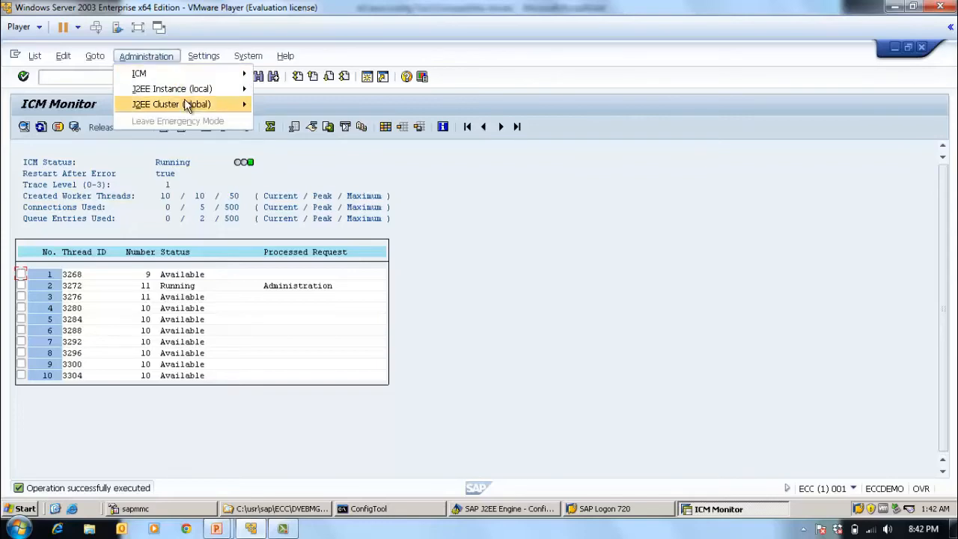
mouse_move(187, 107)
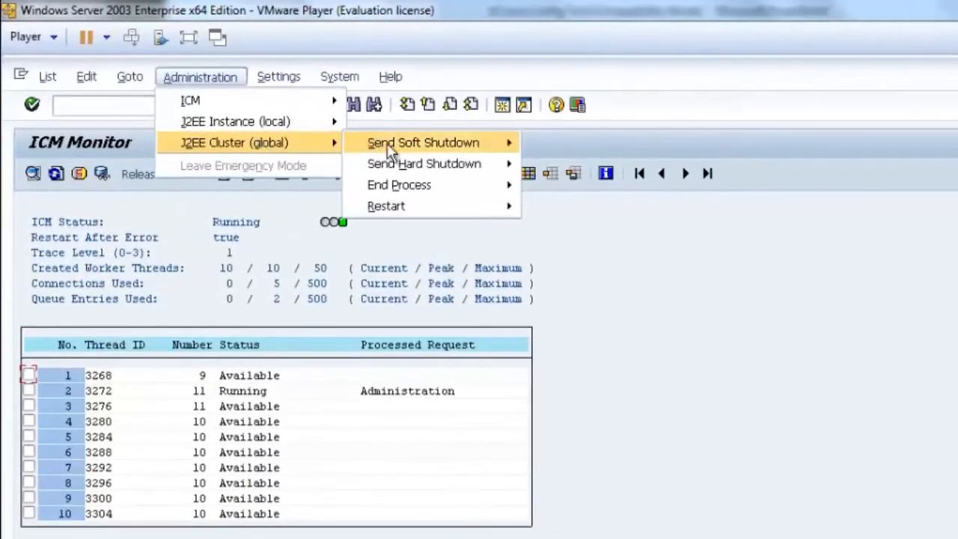
mouse_move(299, 109)
mouse_move(417, 166)
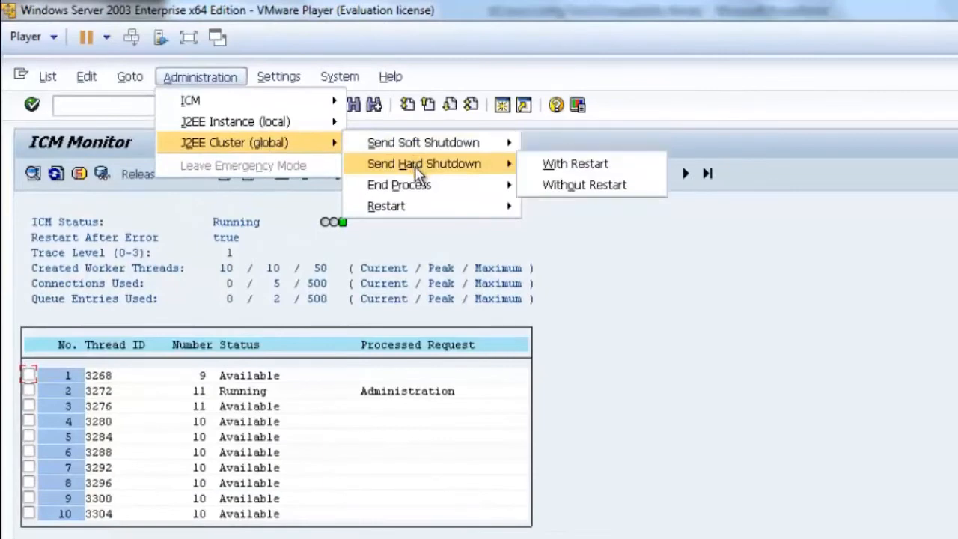
click(619, 187)
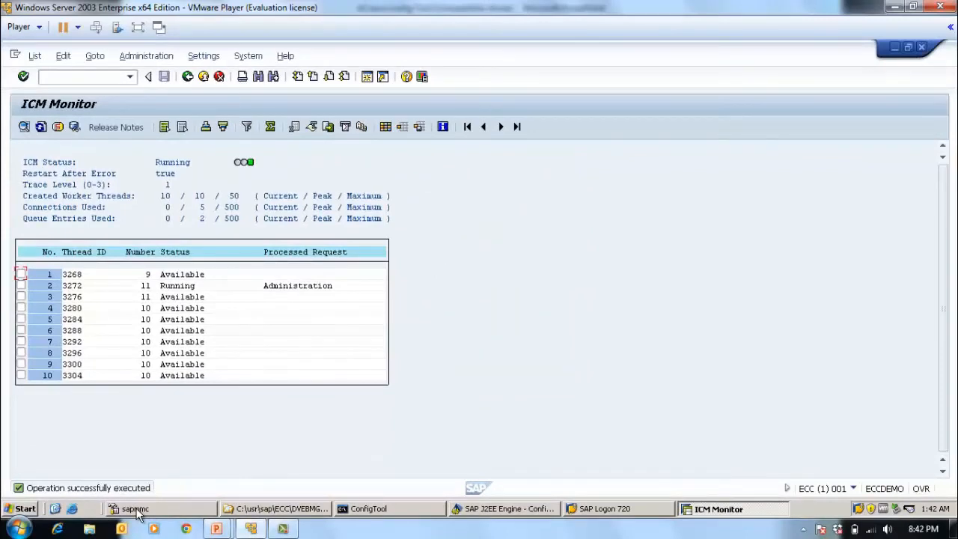
Switch to the SAP J2EE Engine Config Tool and display the general settings of dispatcher_ID8633900 under instance_ID86339
click(522, 508)
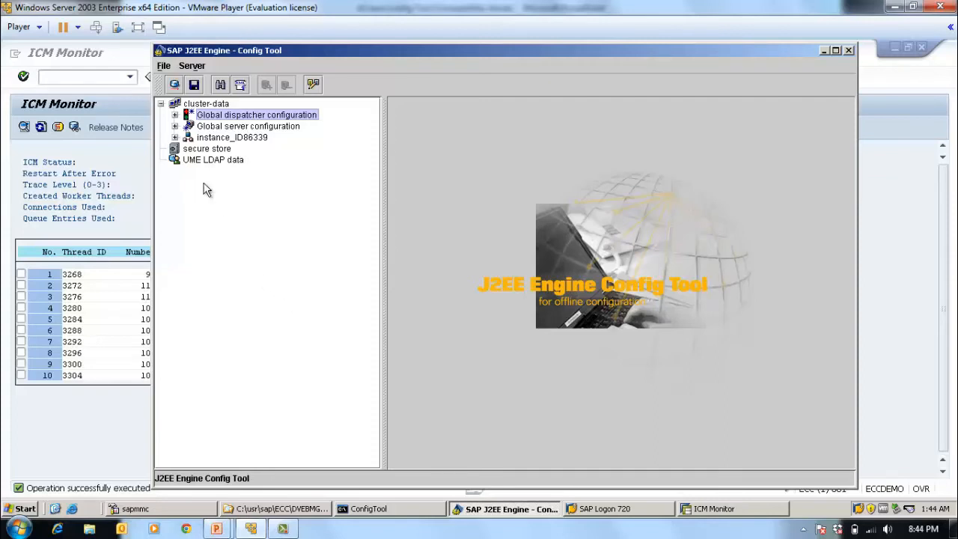
click(229, 140)
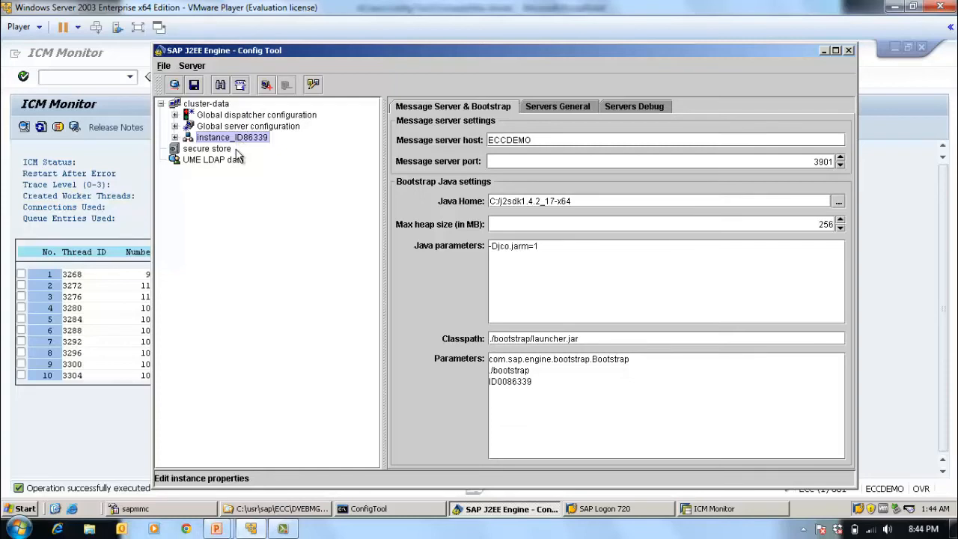
click(176, 138)
click(249, 154)
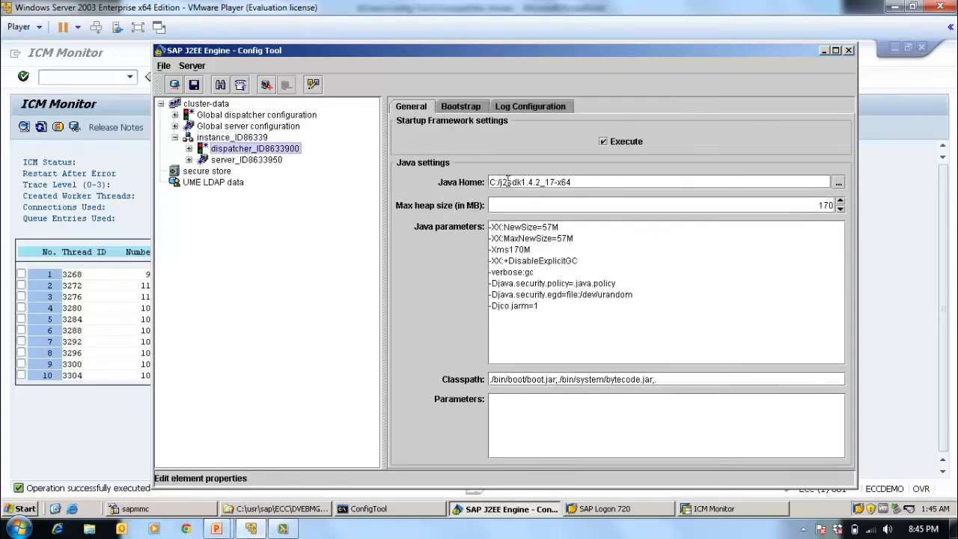
Examine the dispatcher's Java parameters, highlighting the Xms initial heap size entry
click(567, 319)
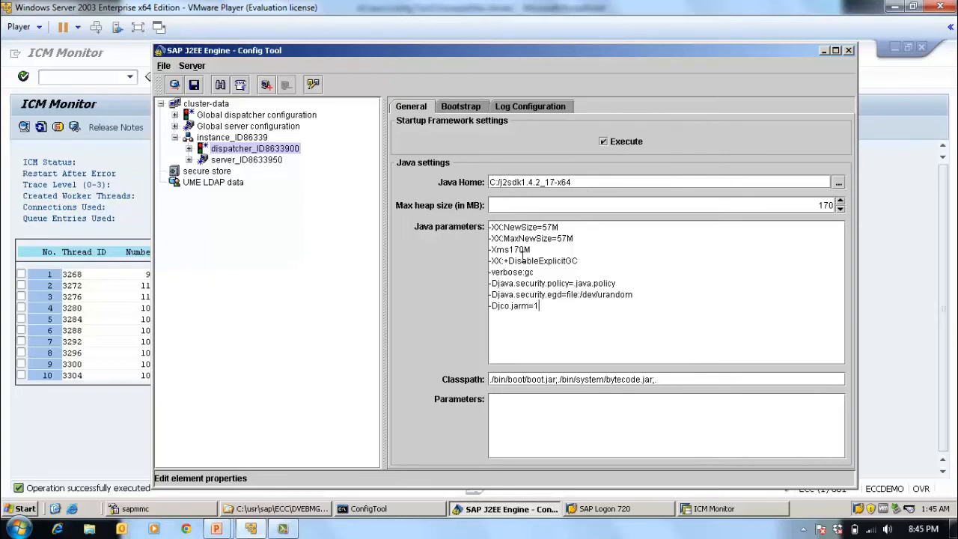
click(565, 226)
drag(533, 250, 497, 249)
click(556, 275)
Switch to Windows Explorer and open the folder C:\usr\sap\ECC\DVEBMGS00\work
click(245, 510)
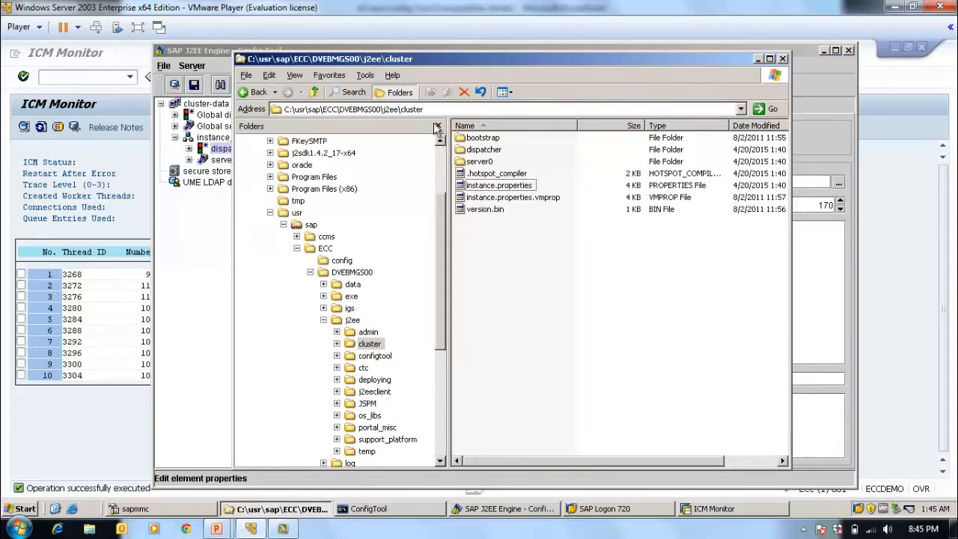
click(323, 320)
click(310, 272)
click(325, 261)
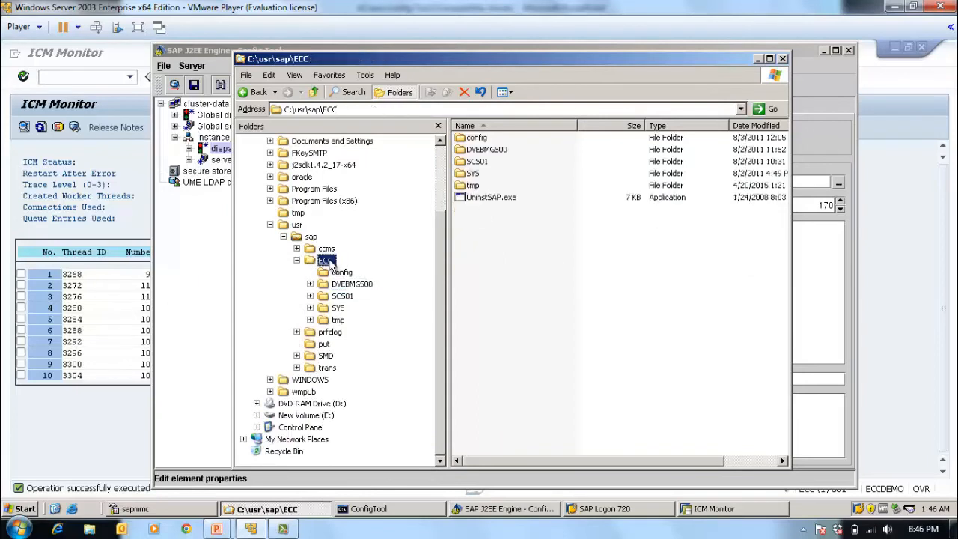
click(354, 289)
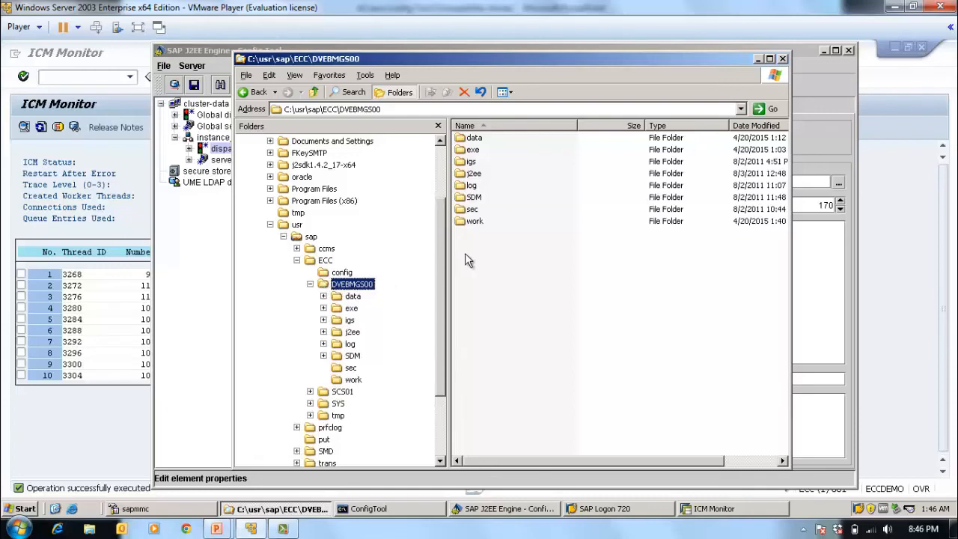
double_click(476, 221)
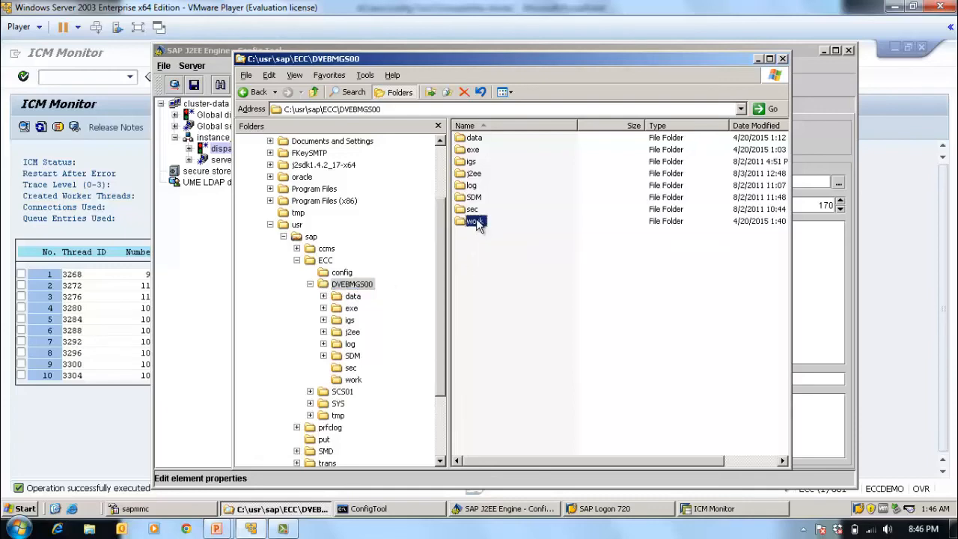
Find the dev_dispatcher trace file in the work folder and open it with Notepad
scroll(515, 329, down, 3)
scroll(515, 333, up, 6)
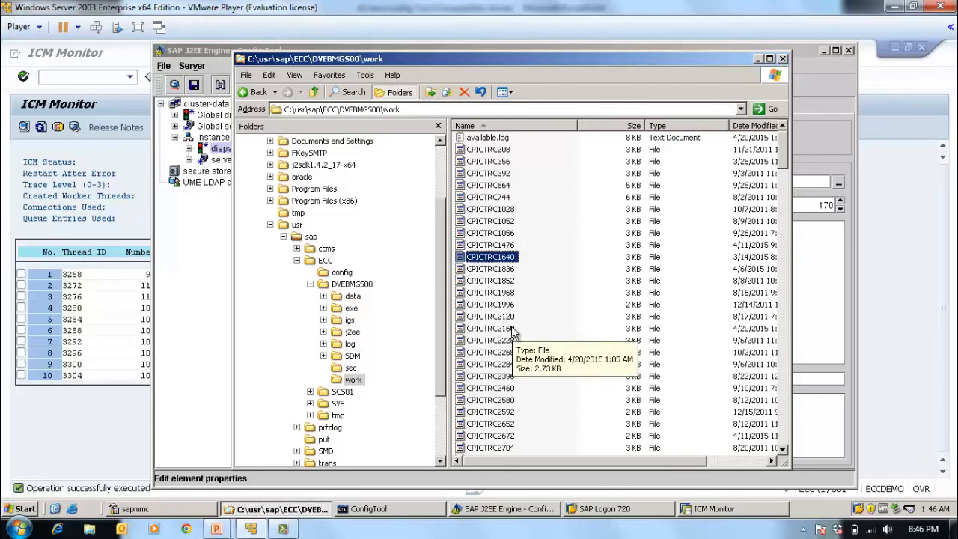
scroll(514, 333, down, 7)
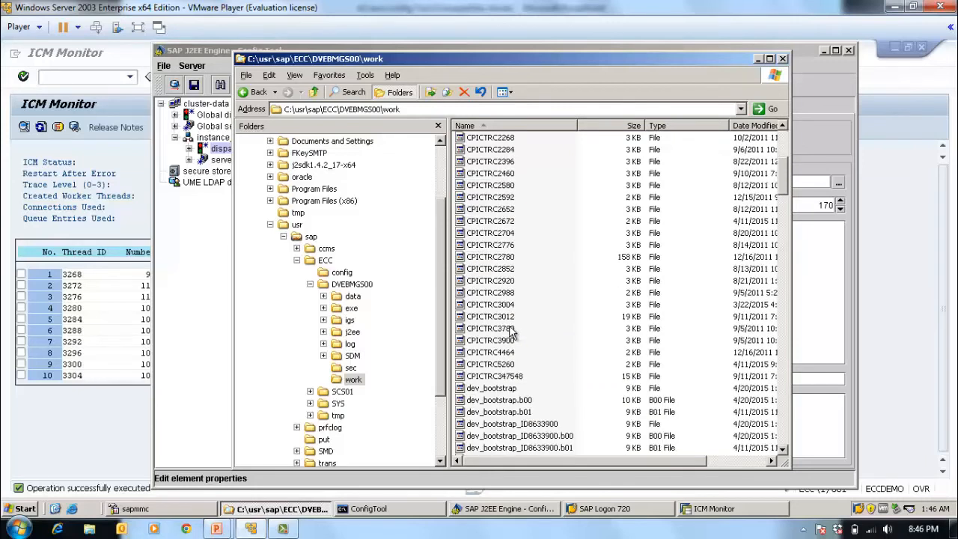
scroll(512, 333, down, 1)
scroll(509, 333, down, 1)
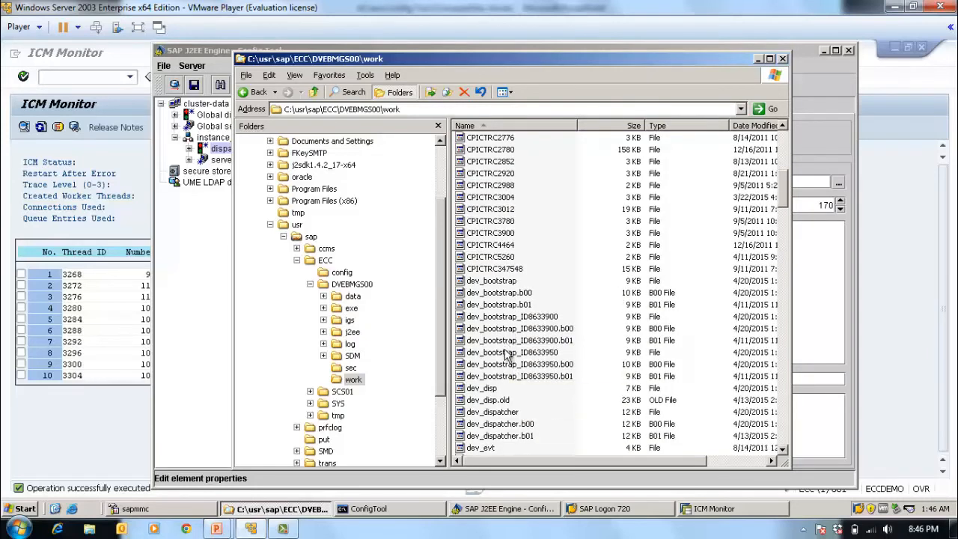
click(493, 412)
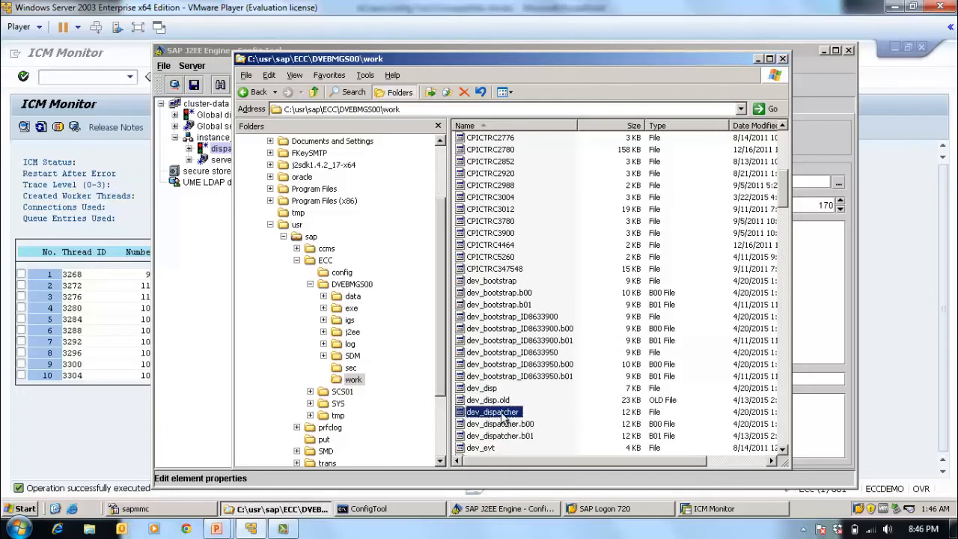
double_click(503, 416)
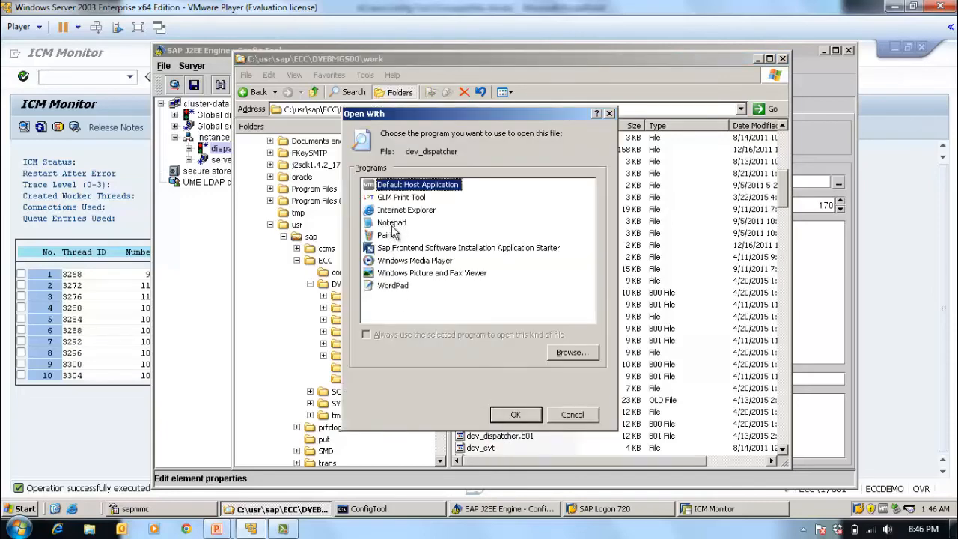
click(392, 222)
click(515, 416)
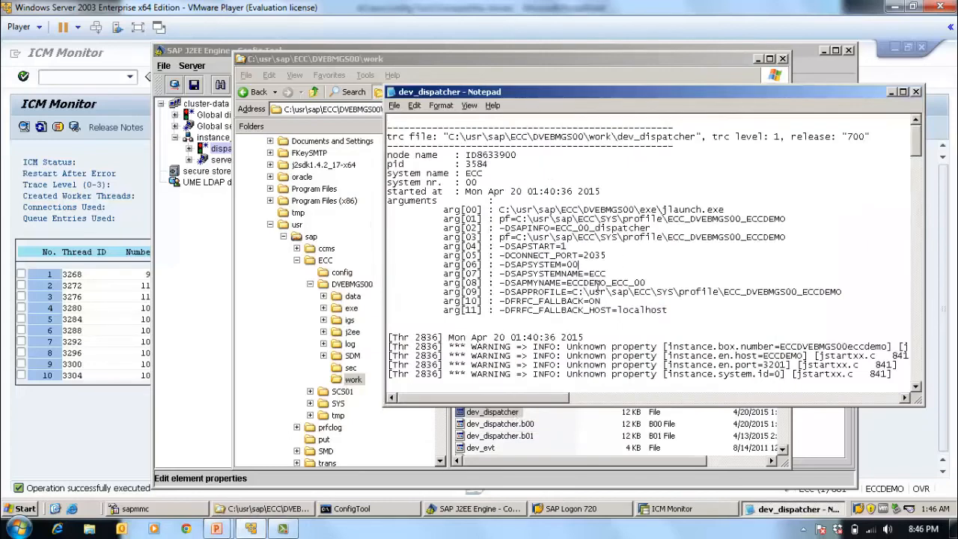
Search the dev_dispatcher trace for "cluster id", highlight the leading digits of the ID after the match, and close the file
click(414, 105)
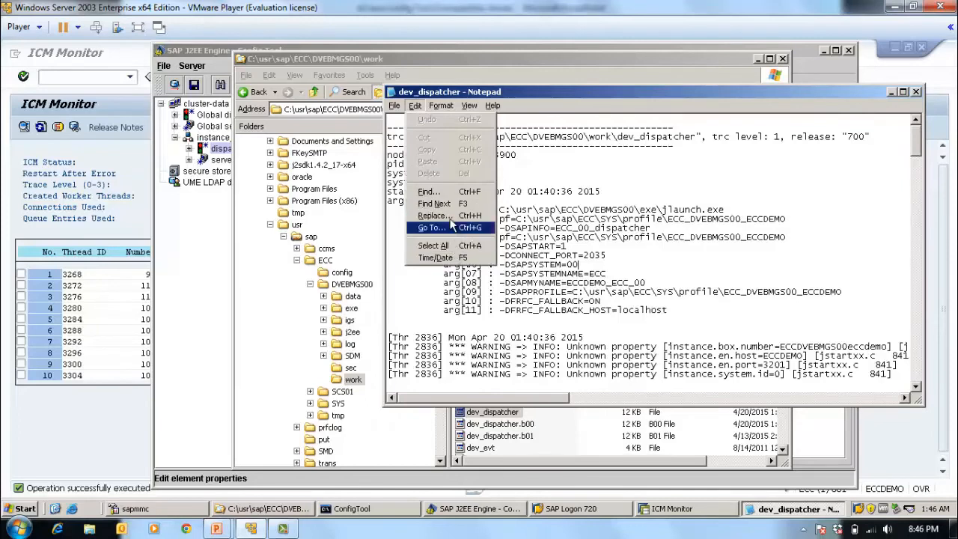
click(429, 191)
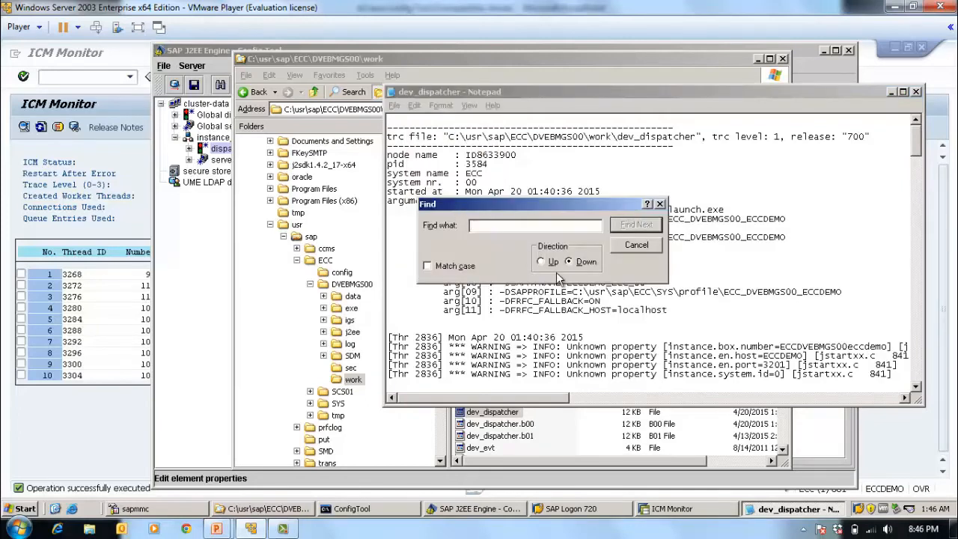
text(cluster id)
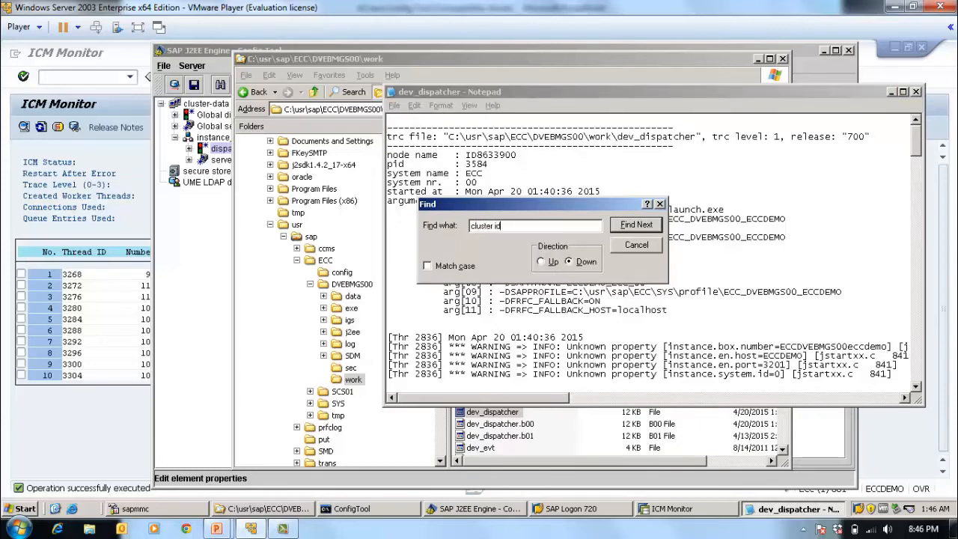
key(Return)
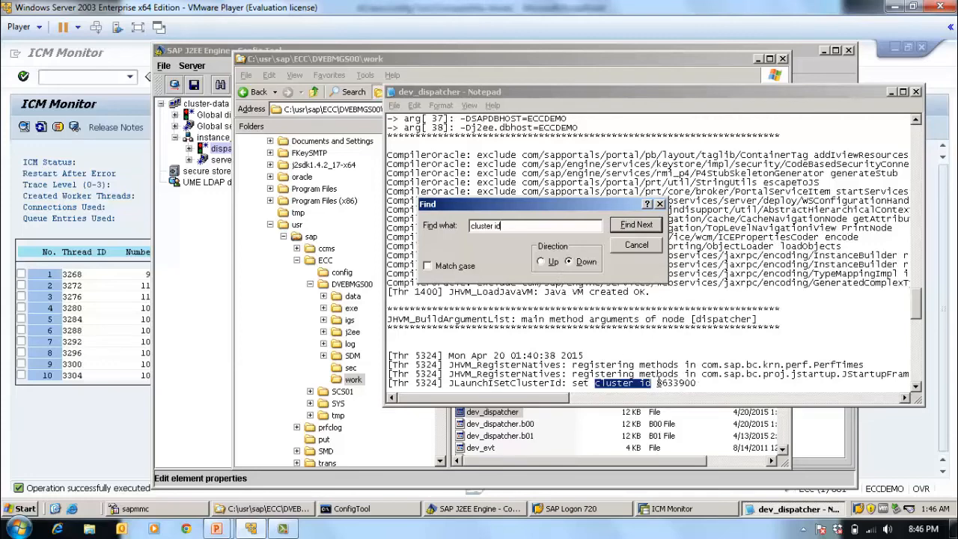
click(692, 383)
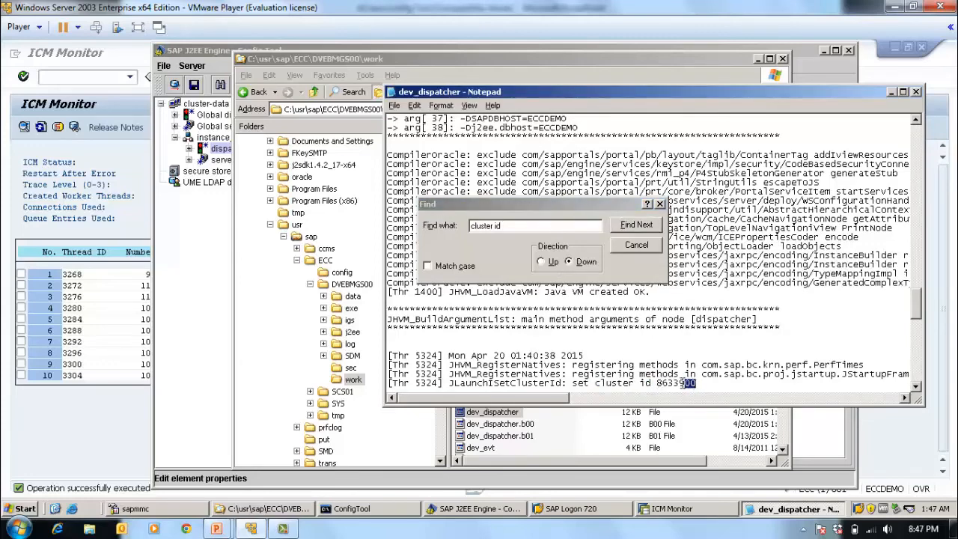
drag(684, 383, 656, 383)
click(637, 246)
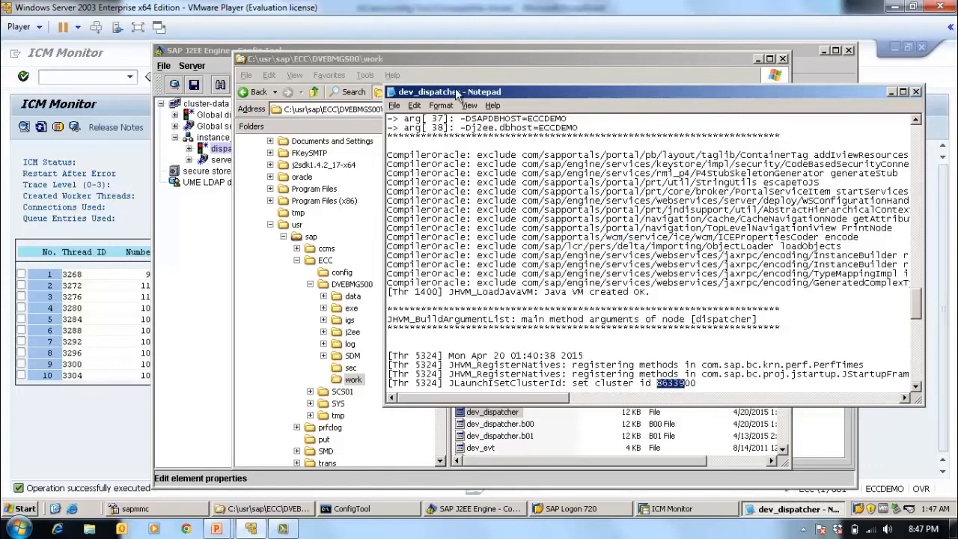
click(916, 91)
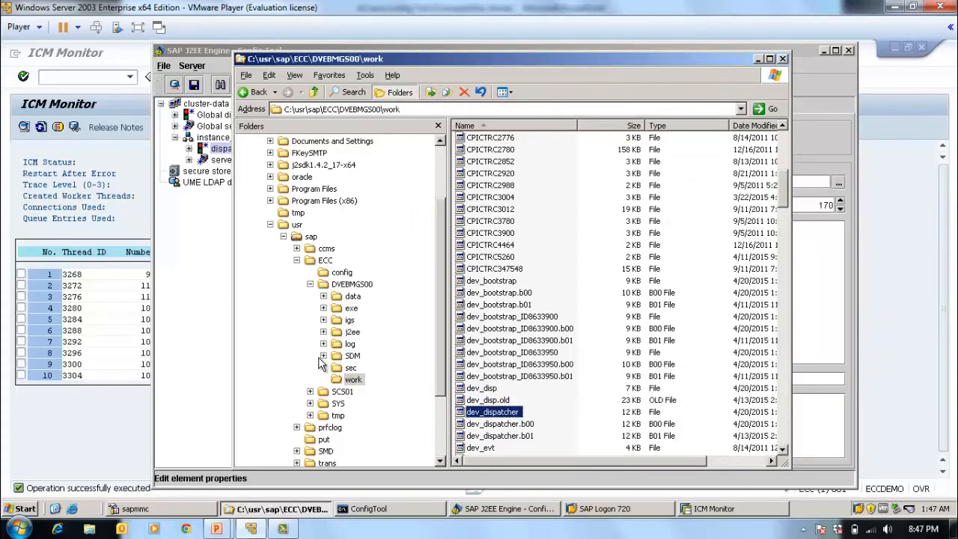
Open instance.properties from the DVEBMGS00\j2ee\cluster folder with Notepad, without making Notepad the permanent program for this file type
click(351, 331)
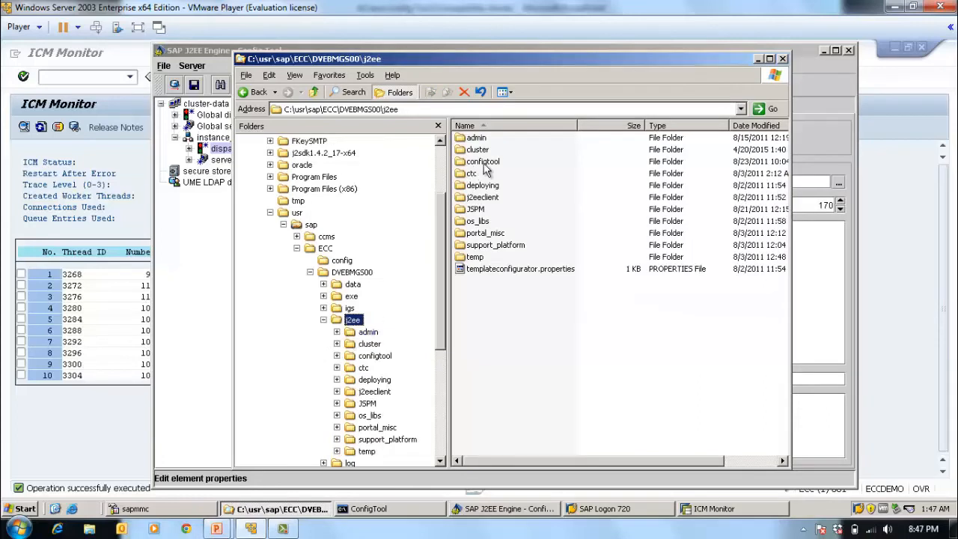
double_click(475, 151)
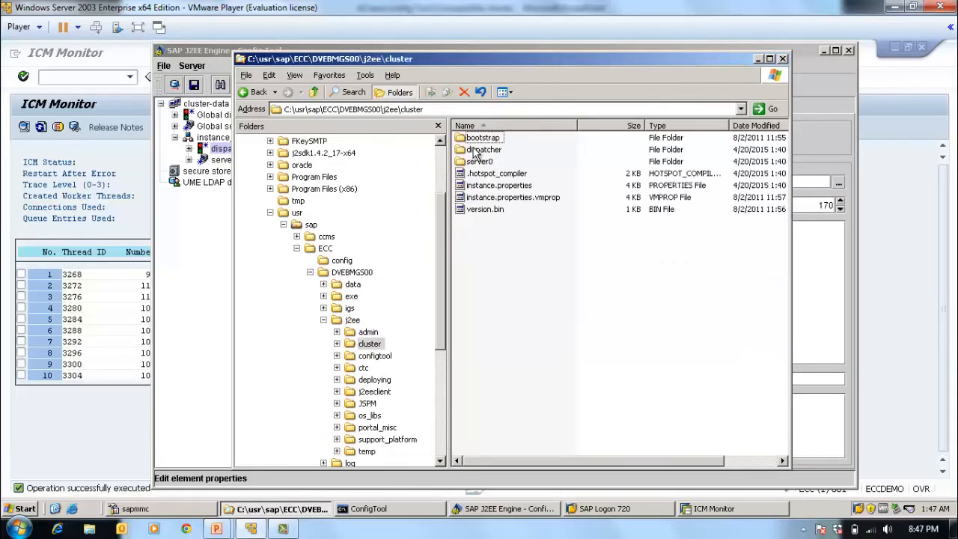
double_click(500, 186)
click(371, 311)
click(513, 339)
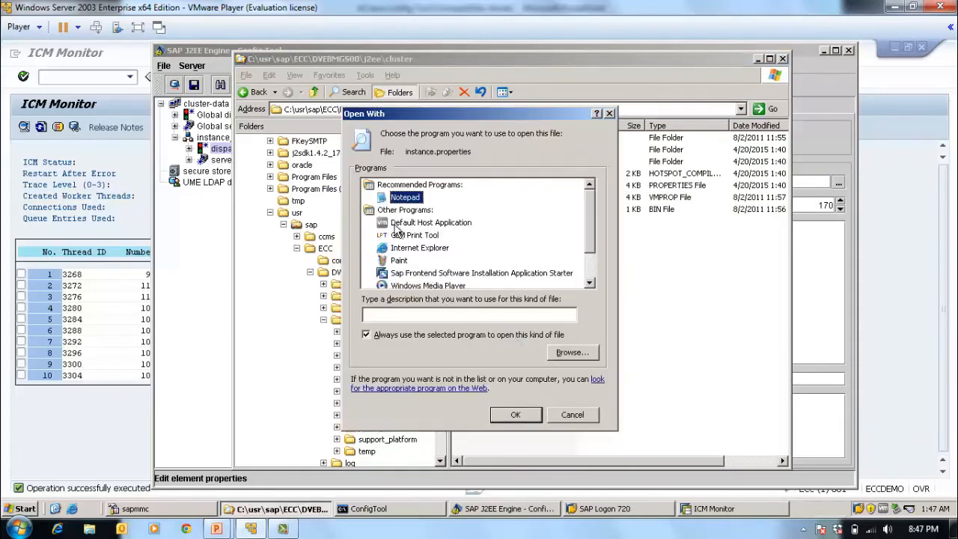
click(367, 335)
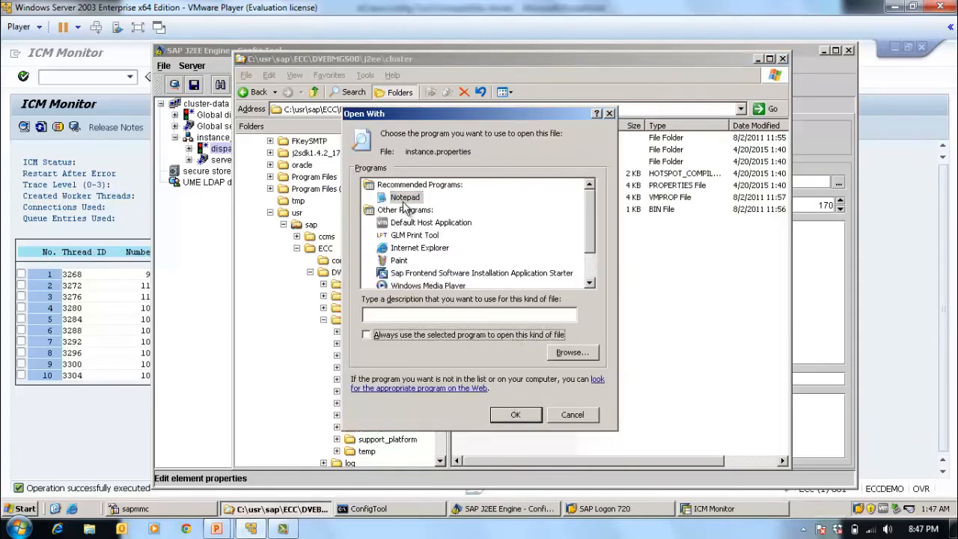
click(516, 413)
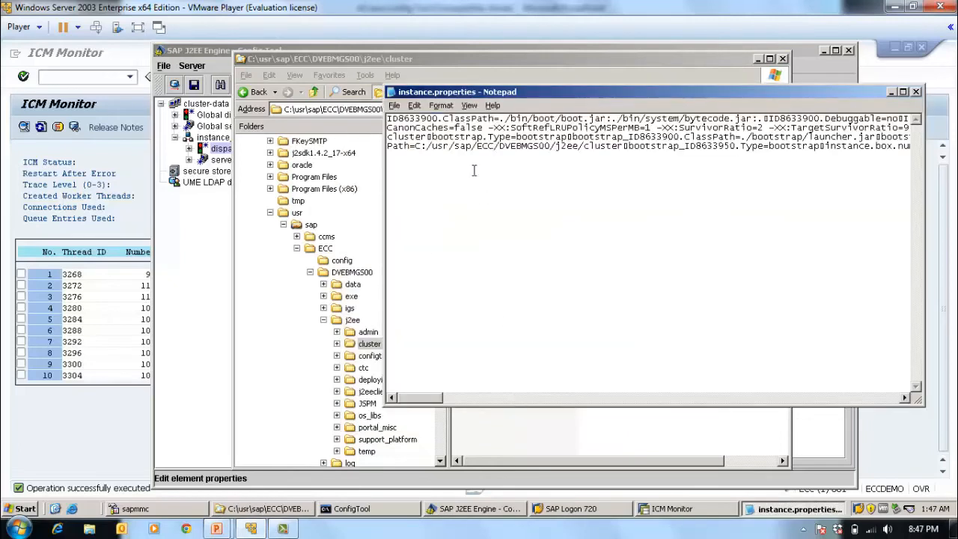
Examine instance.properties, highlighting the instance number within the first node ID, and close the file
drag(428, 118, 399, 119)
click(904, 397)
click(904, 399)
click(904, 398)
click(905, 399)
click(904, 399)
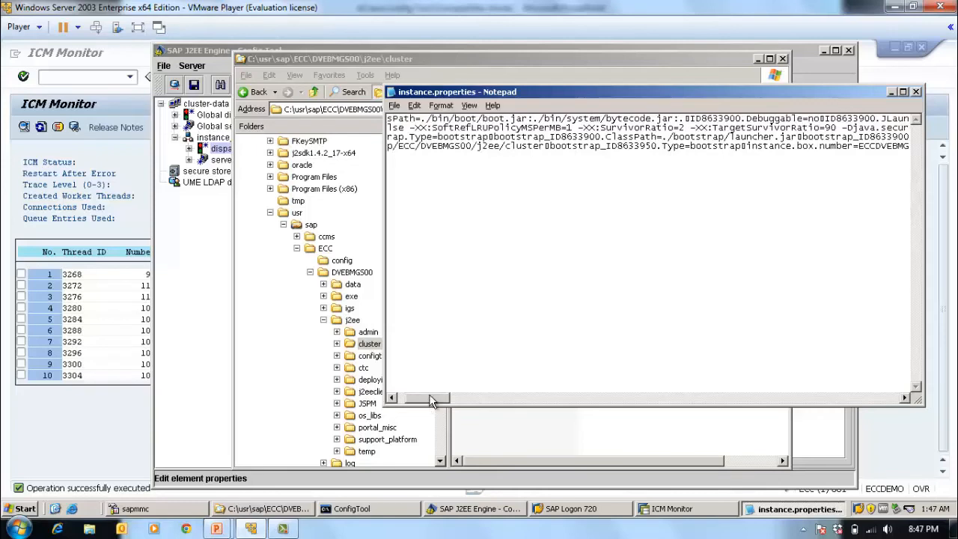
drag(432, 399, 393, 394)
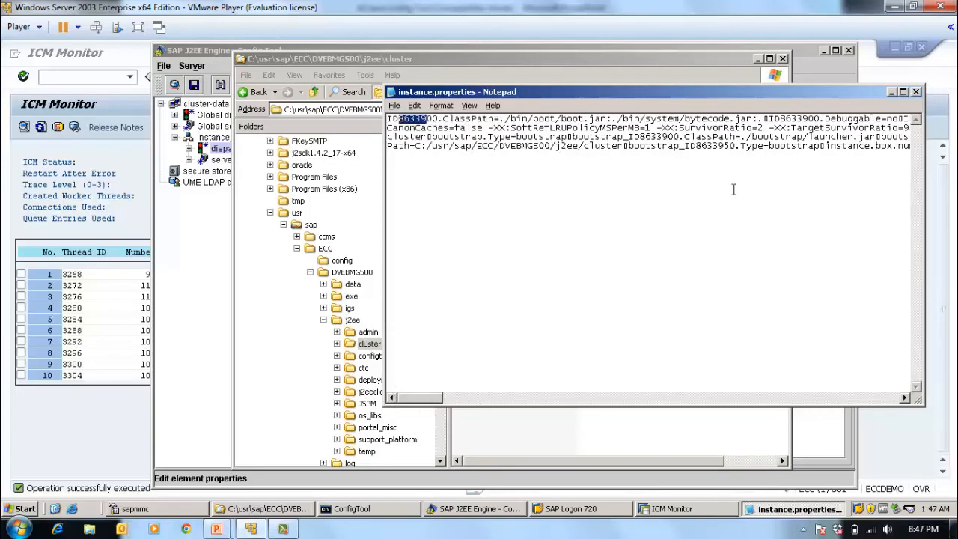
click(916, 92)
click(590, 292)
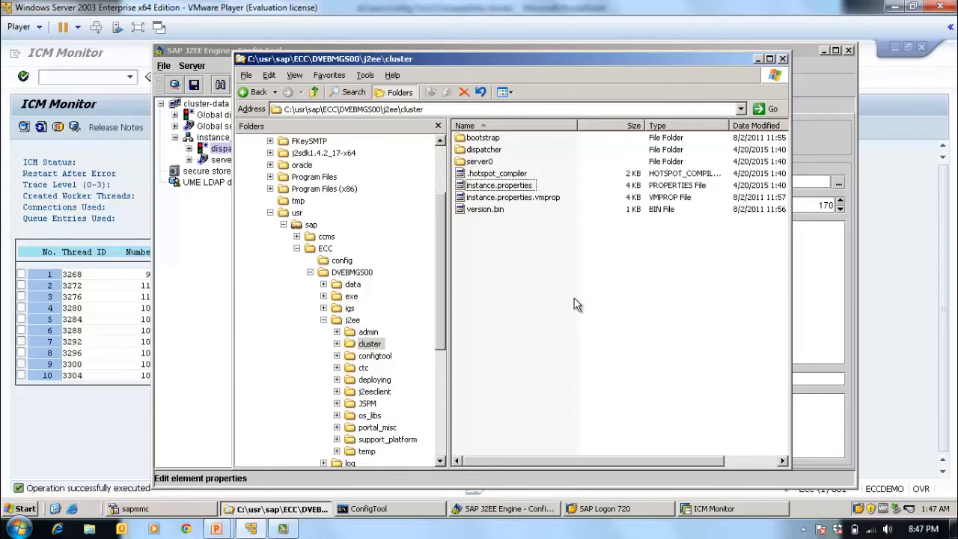
Switch to the SAP J2EE Engine Config Tool and review the list of services under Global server configuration
click(528, 510)
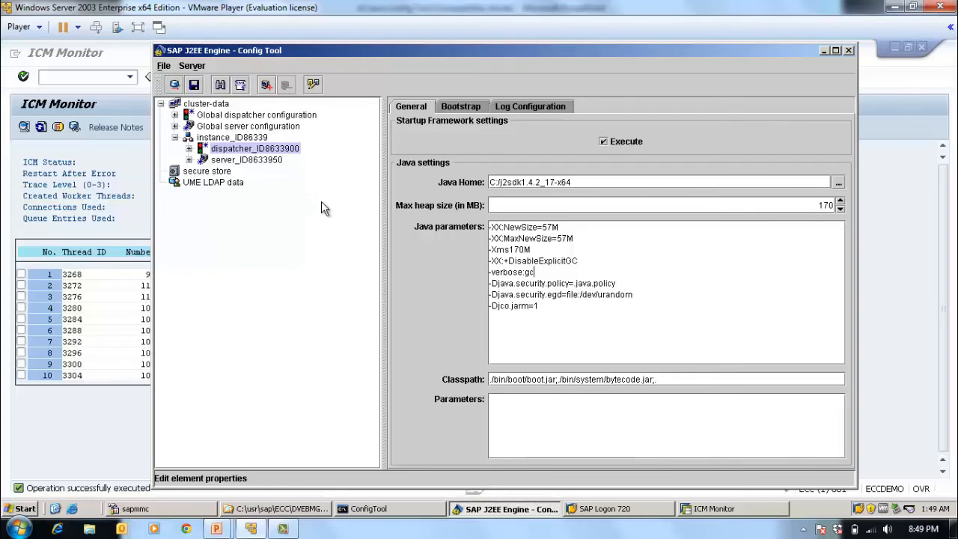
click(174, 137)
click(175, 126)
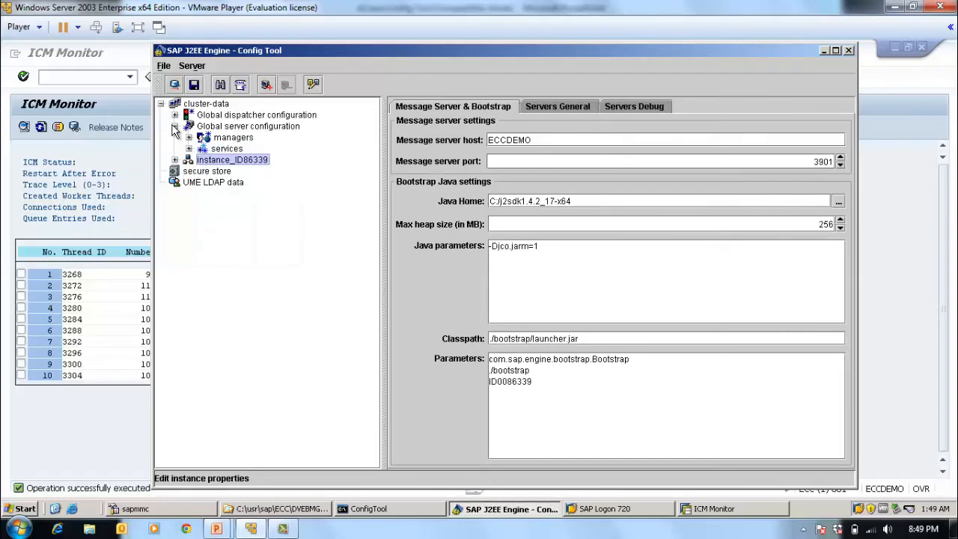
click(227, 148)
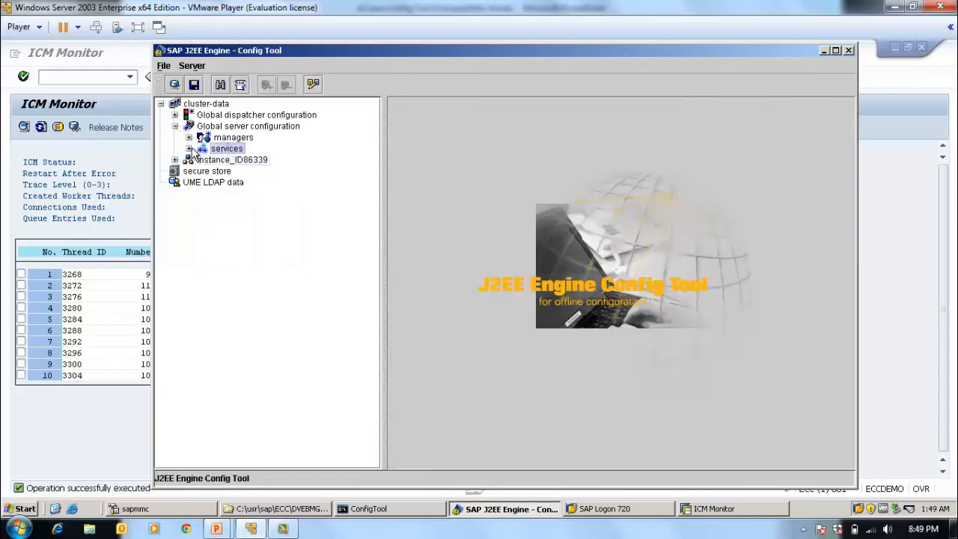
click(189, 149)
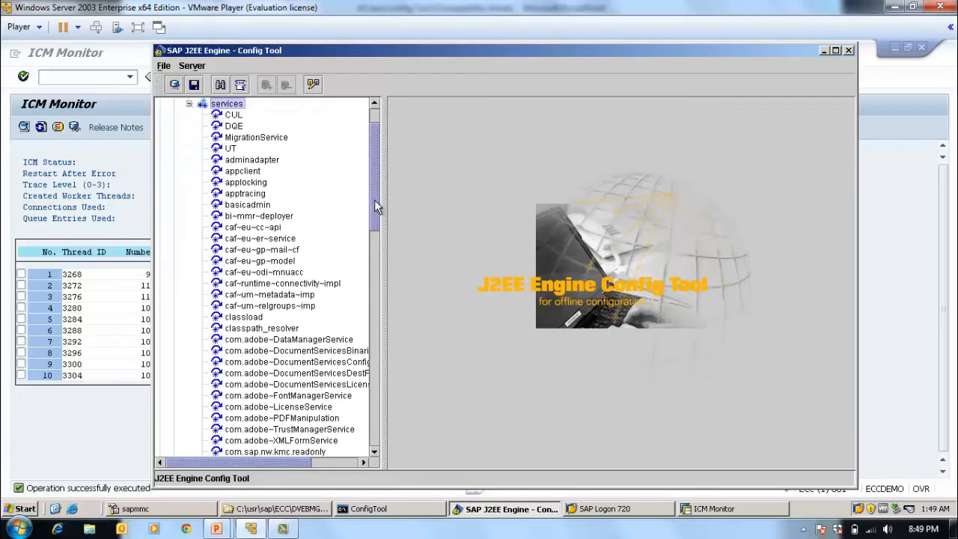
drag(376, 206, 371, 175)
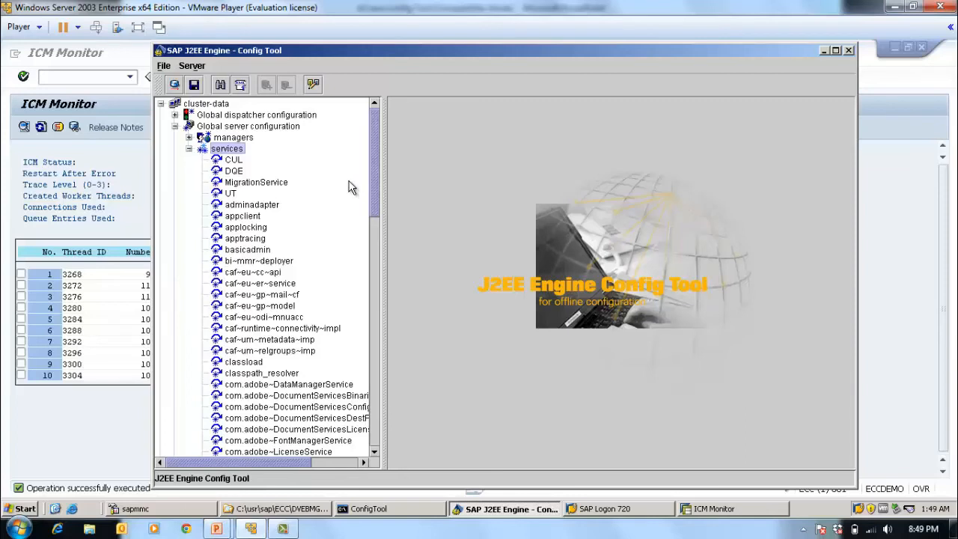
click(188, 149)
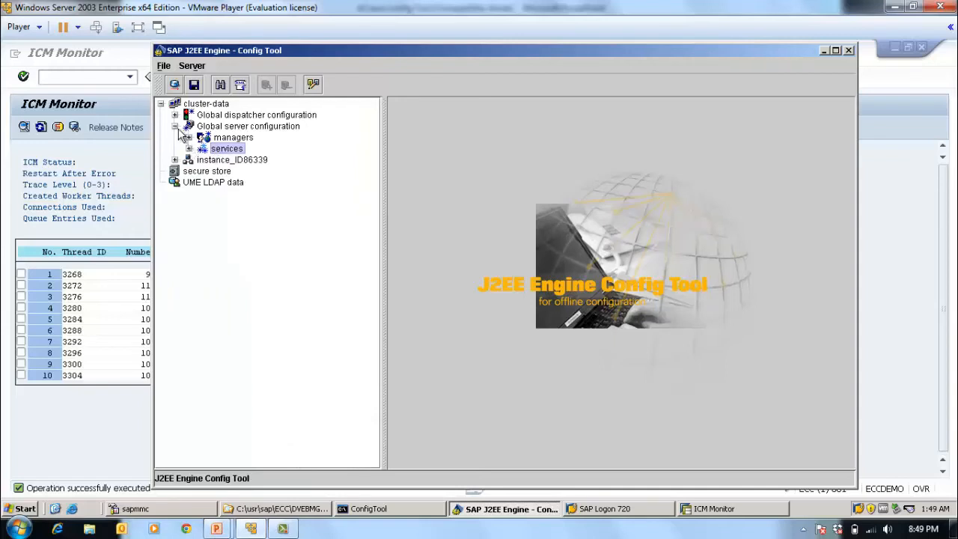
Display the properties of the http service under Global dispatcher configuration
click(203, 116)
click(175, 125)
click(174, 115)
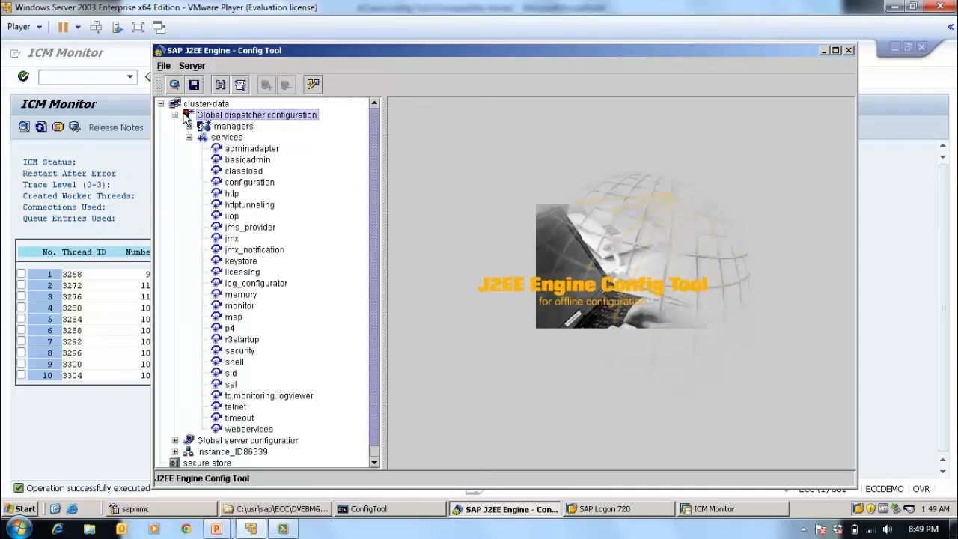
click(232, 193)
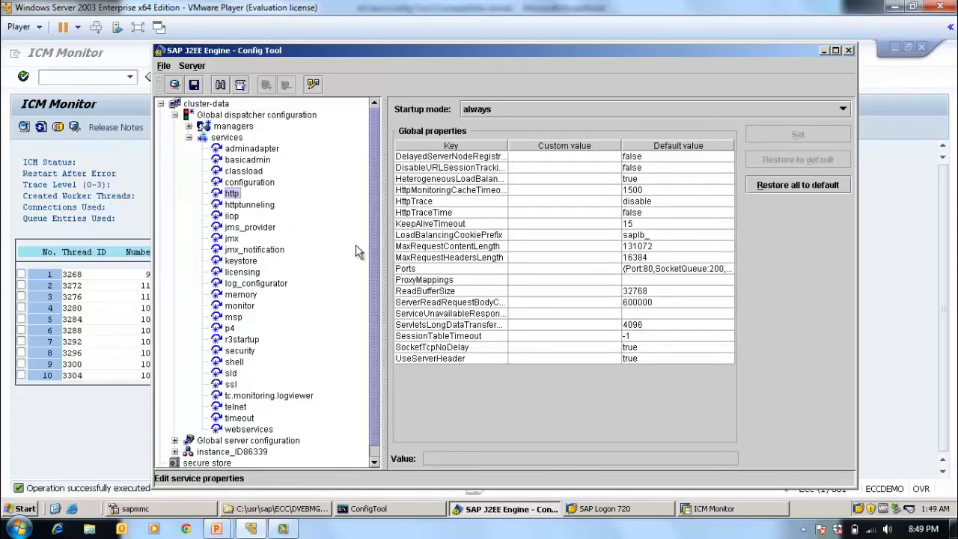
Set a custom value of 20 for the http service's KeepAliveTimeout property
click(432, 225)
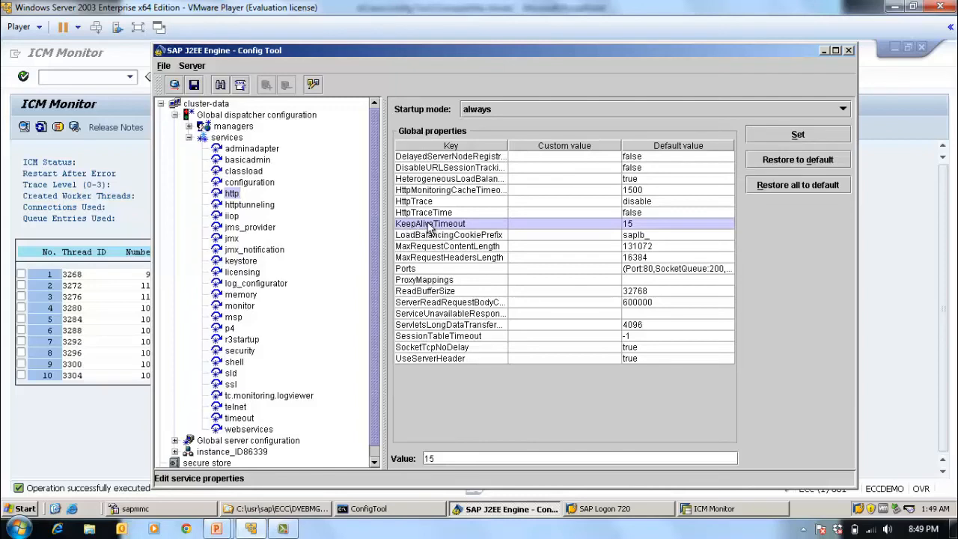
drag(445, 458, 424, 458)
text(20)
click(798, 135)
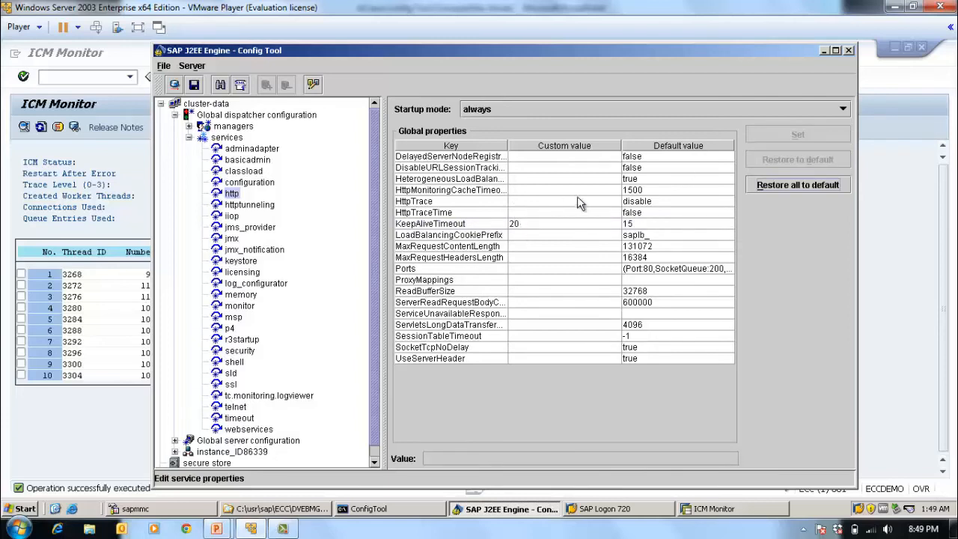
Restore all global properties of the http service to their default values and select KeepAliveTimeout
click(805, 185)
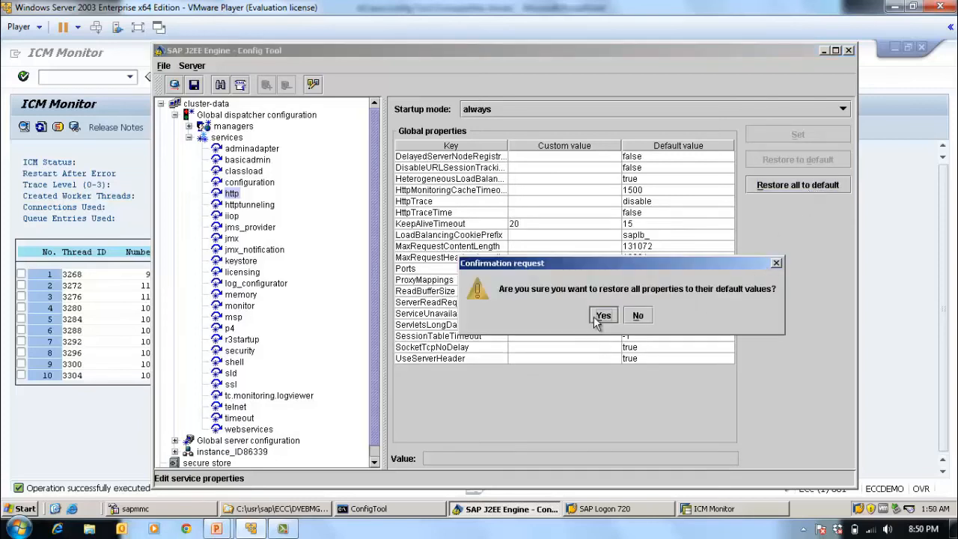
click(602, 315)
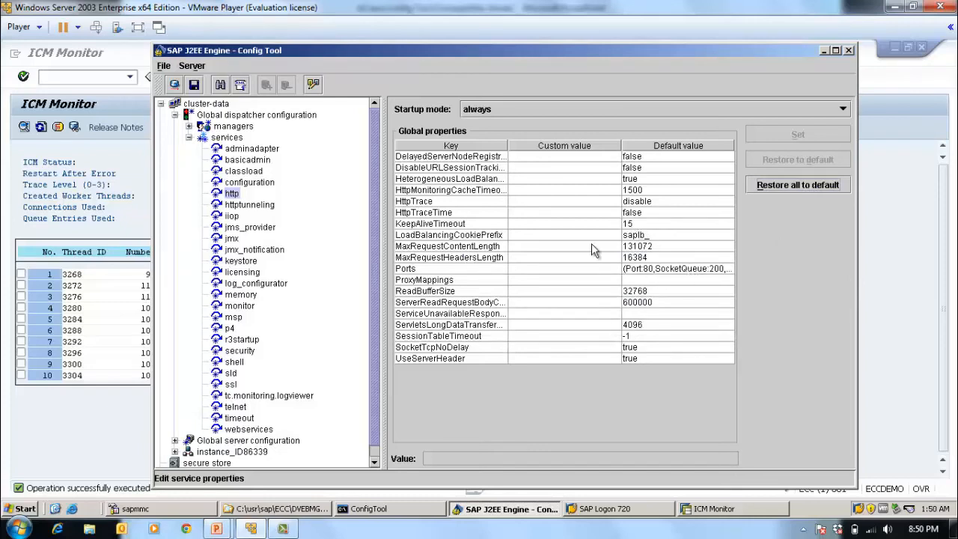
click(485, 223)
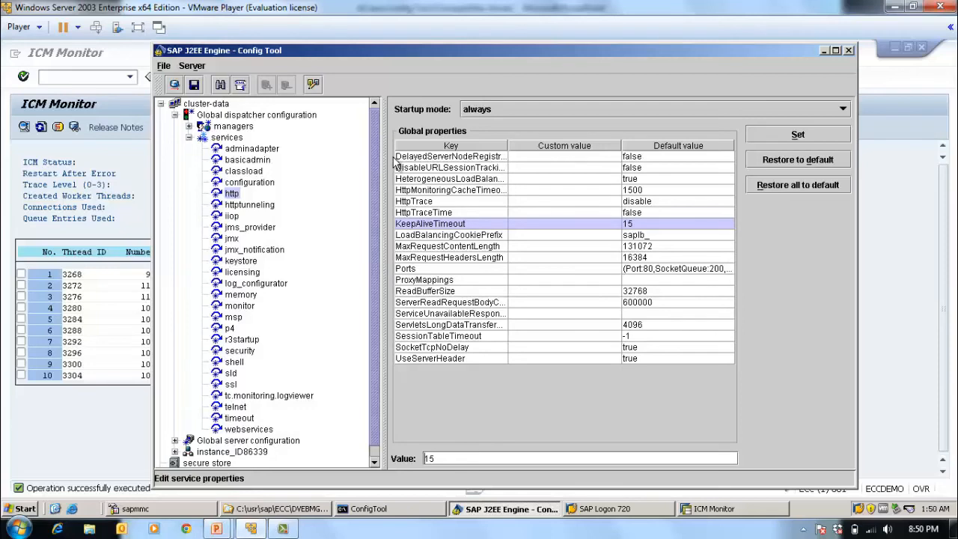
Save the configuration, letting the global settings overwrite all local values on node ID8633900, and acknowledge the resulting dialogs
click(194, 85)
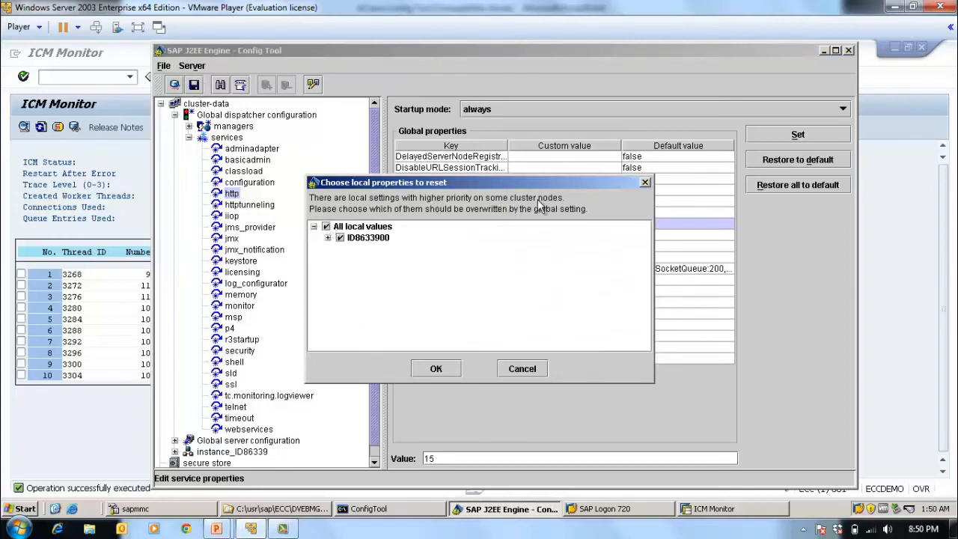
click(434, 368)
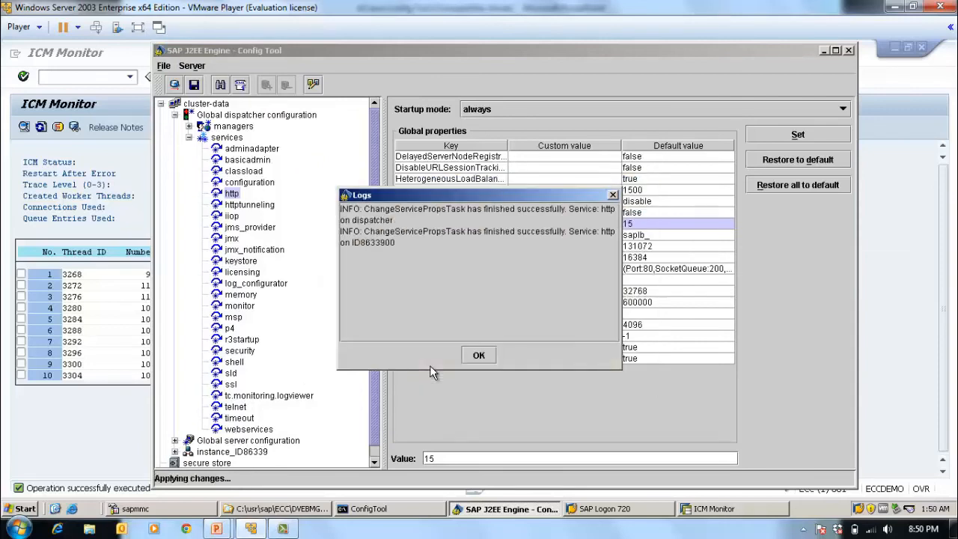
click(484, 355)
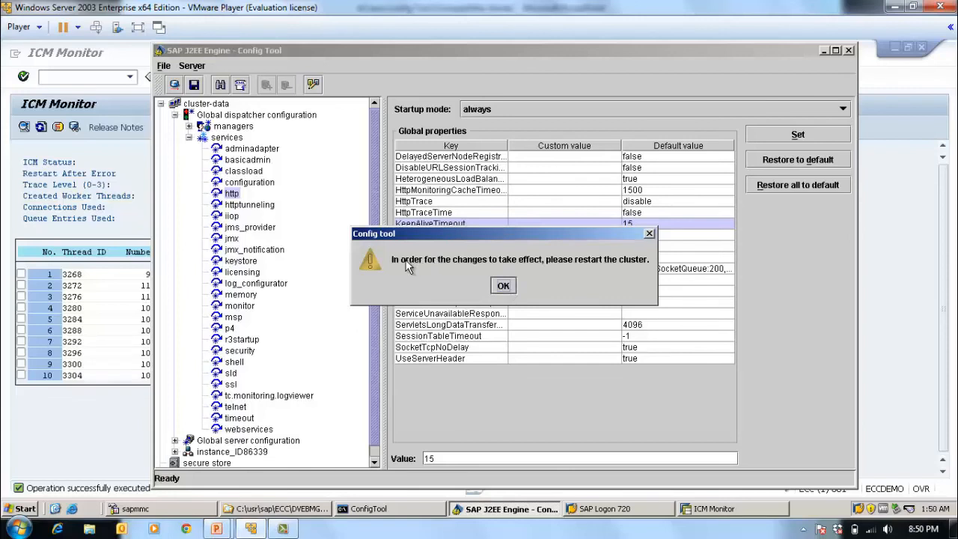
click(512, 289)
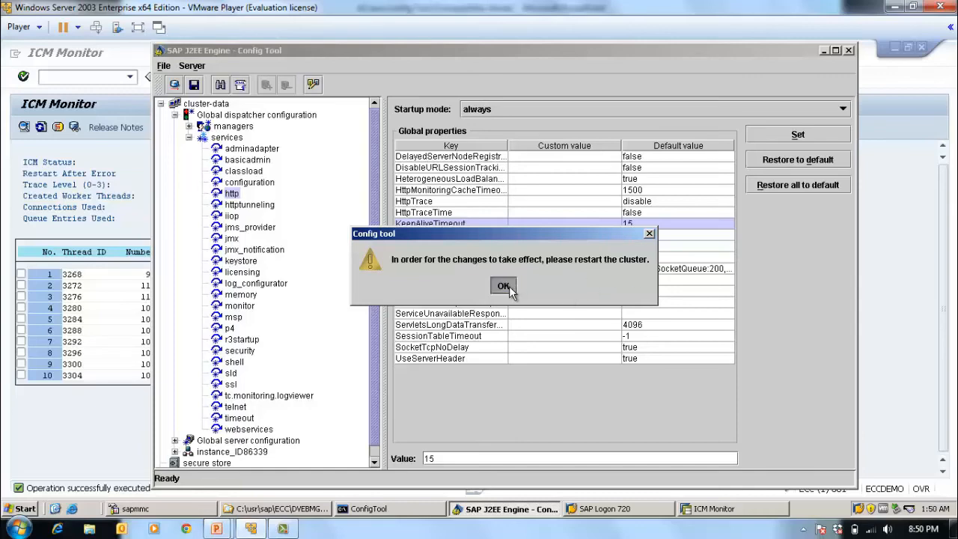
Minimize the Config Tool and restart the global J2EE cluster from the ICM Monitor
click(824, 50)
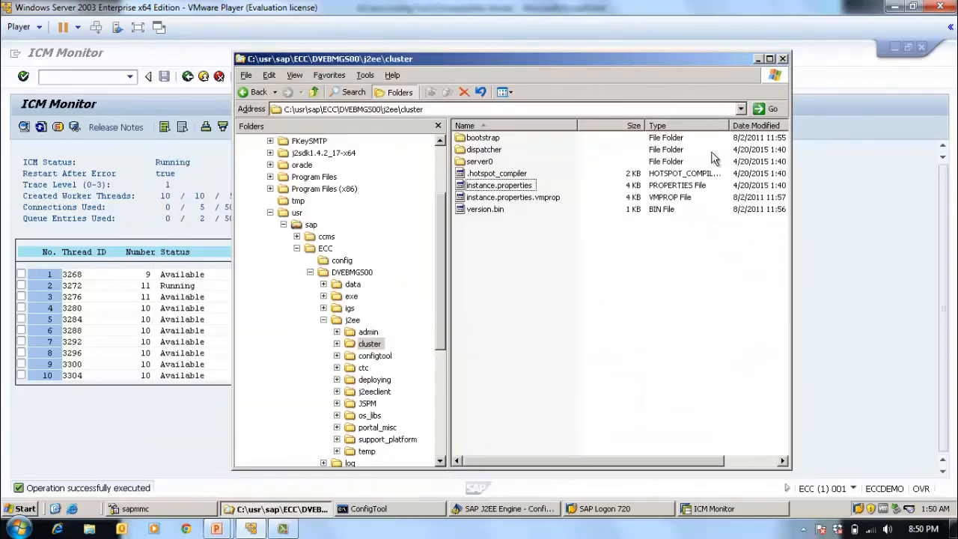
click(829, 238)
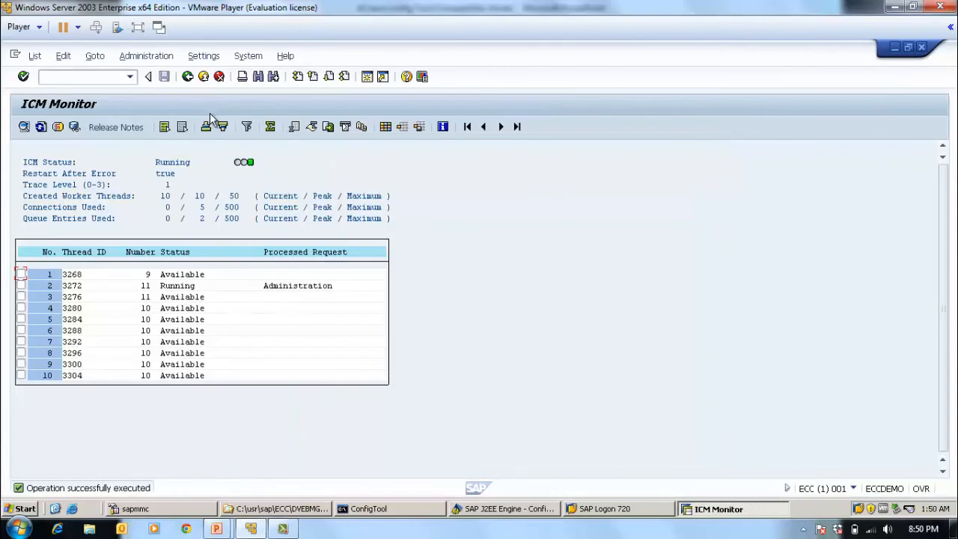
click(142, 57)
mouse_move(189, 109)
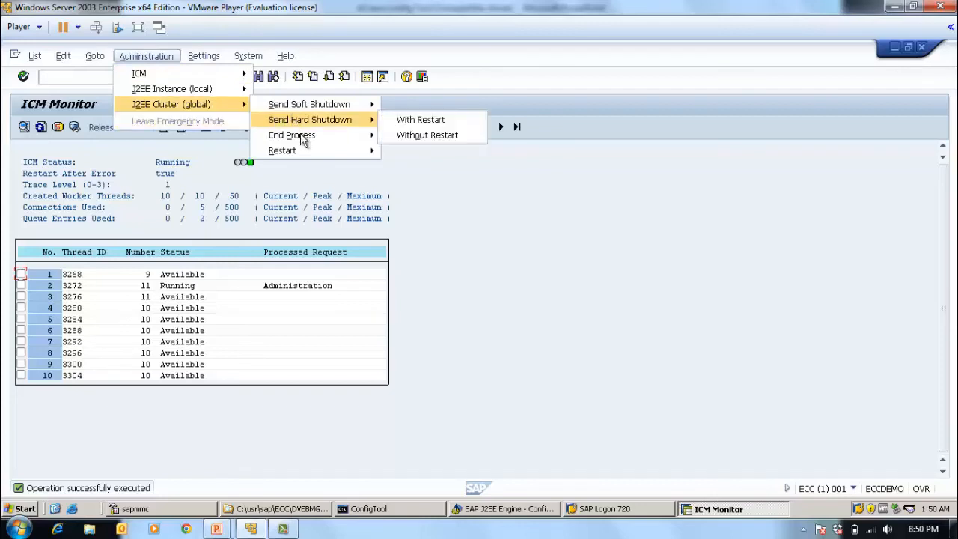
mouse_move(311, 152)
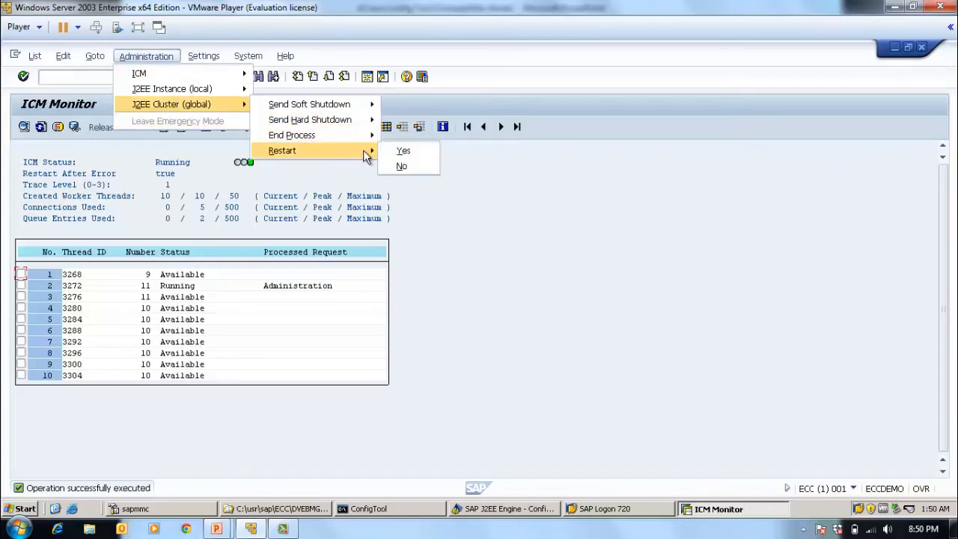
click(404, 152)
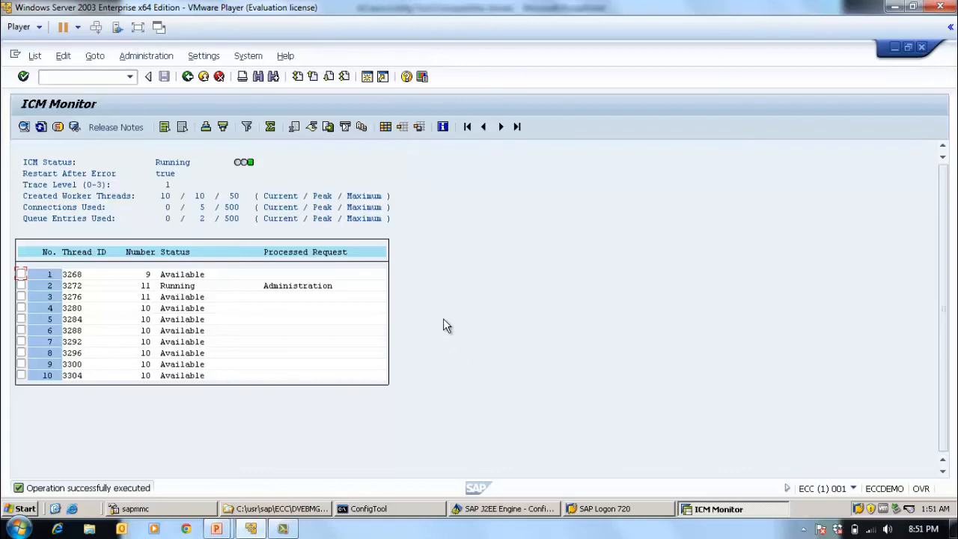
click(548, 512)
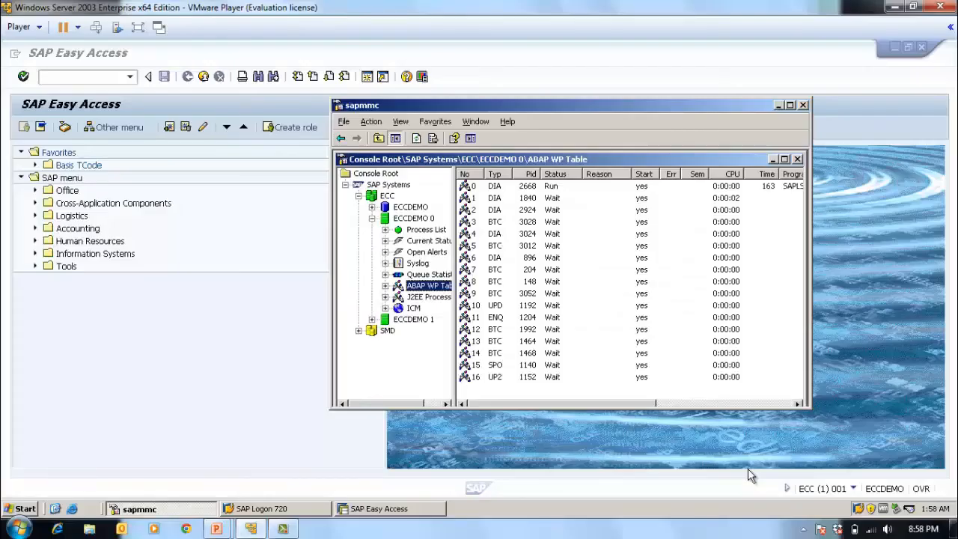
Minimize the sapmmc console and open the ICM Monitor transaction from SAP Easy Access
click(779, 105)
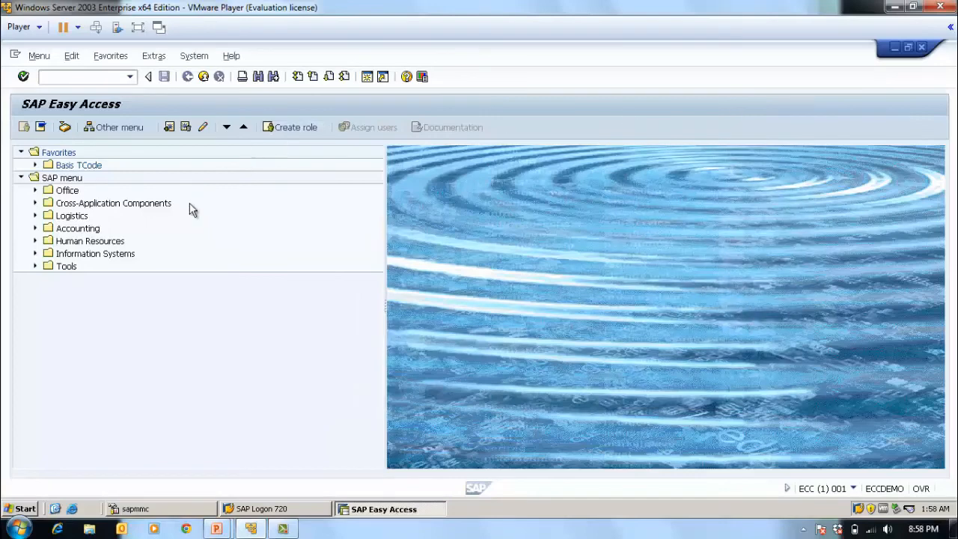
click(53, 77)
text(micm)
key(Return)
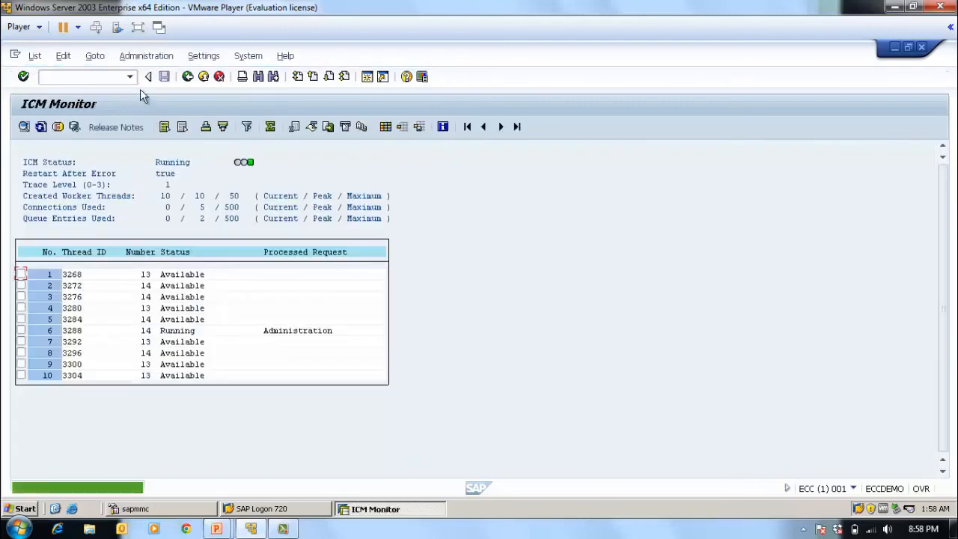
Send a hard shutdown without restart to the global J2EE cluster
click(149, 56)
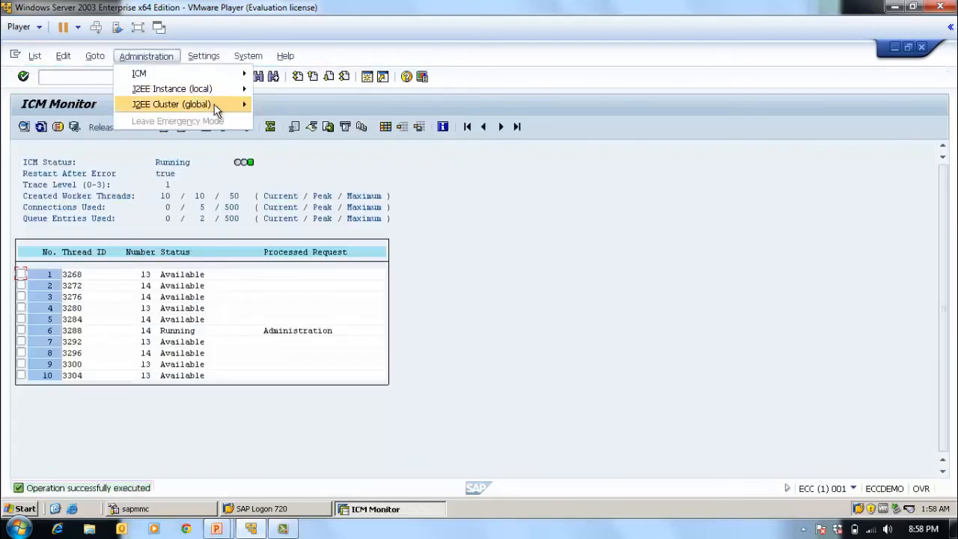
mouse_move(217, 110)
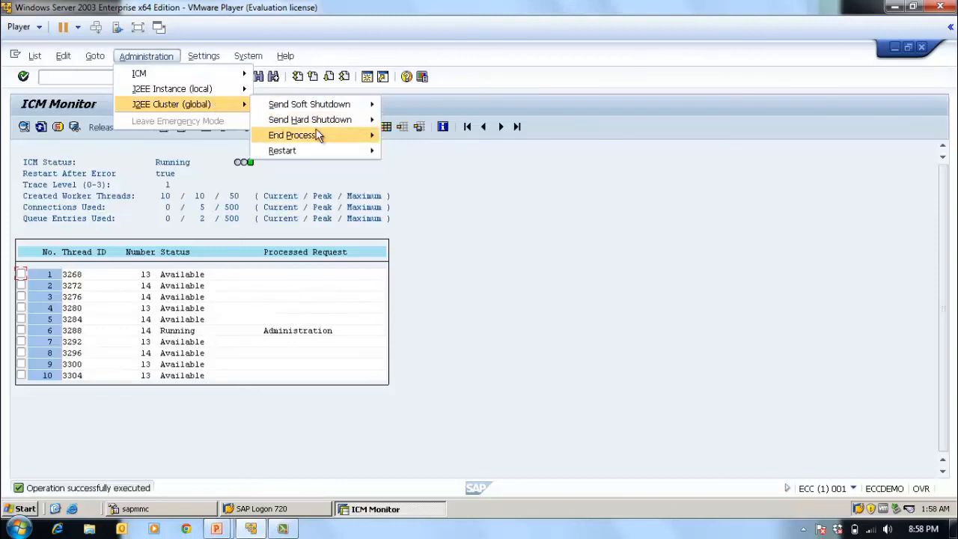
mouse_move(320, 117)
click(428, 135)
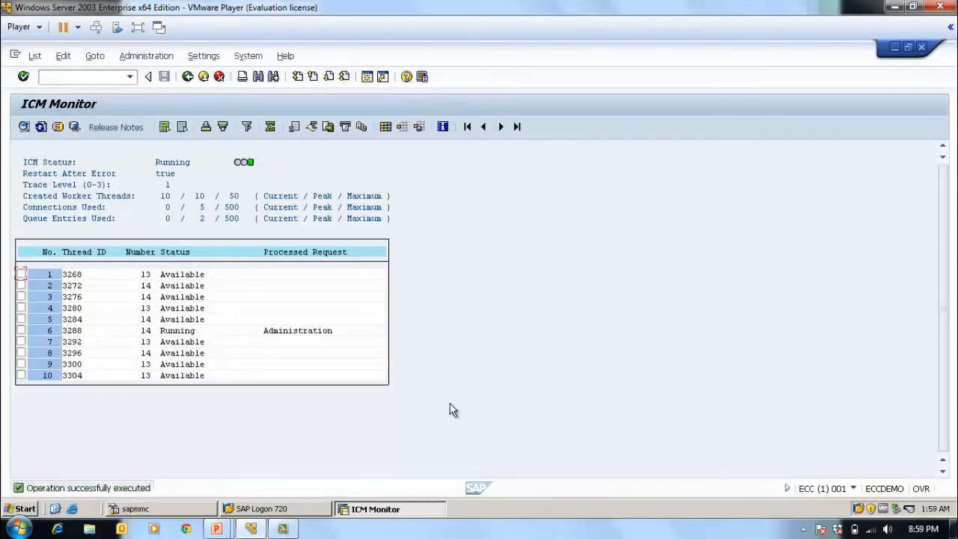
Browse in Windows Explorer to C:\usr\sap\ECC\DVEBMGS00\j2ee\admin and run go.bat to launch Visual Administrator
click(25, 509)
click(112, 267)
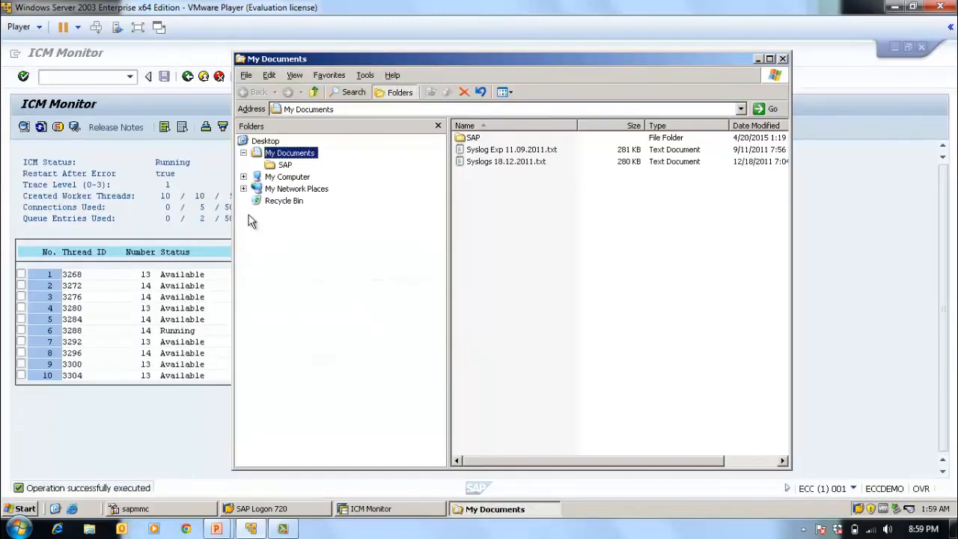
click(243, 177)
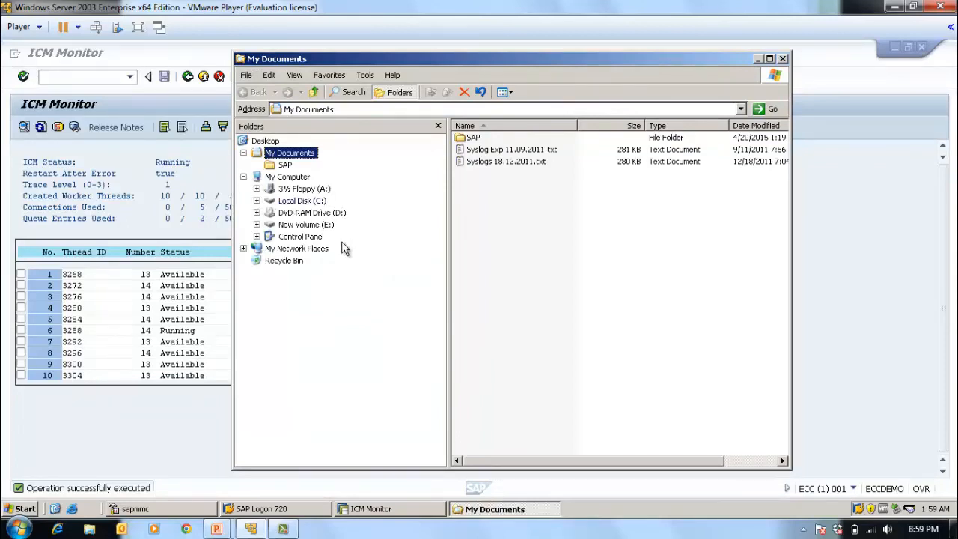
click(299, 202)
click(298, 307)
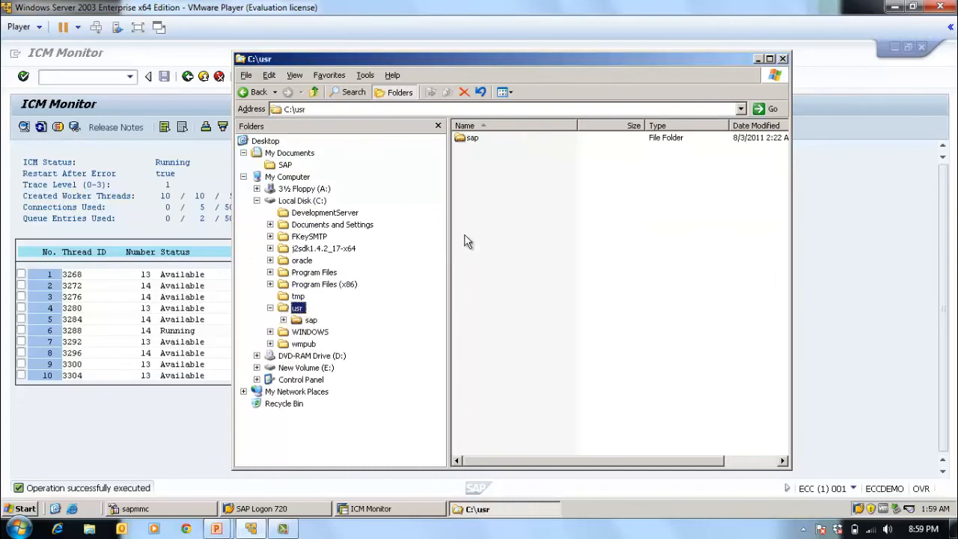
double_click(471, 139)
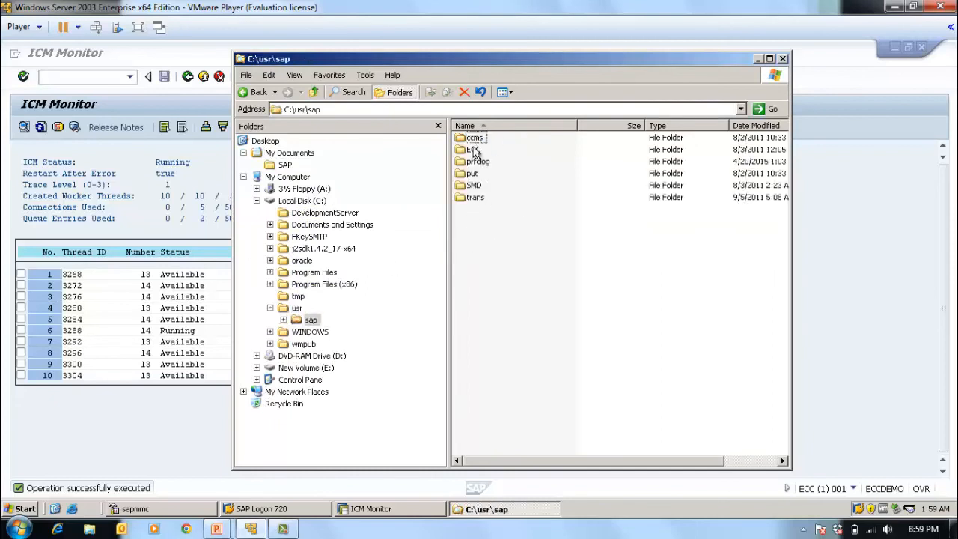
double_click(474, 150)
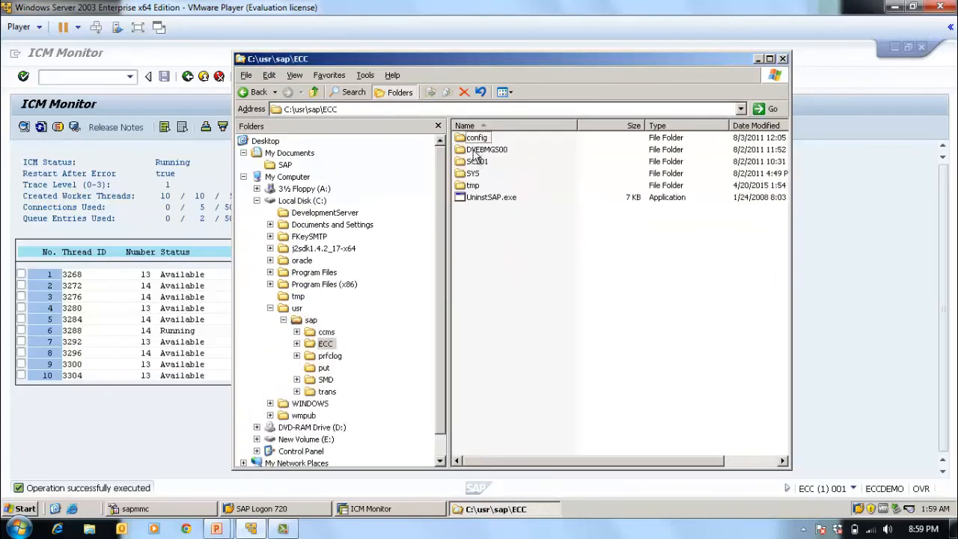
double_click(479, 150)
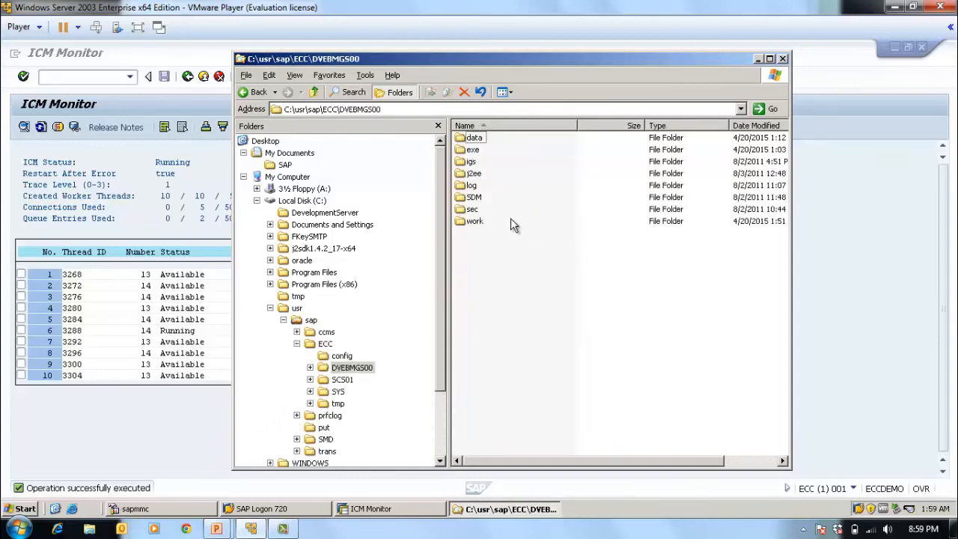
double_click(473, 174)
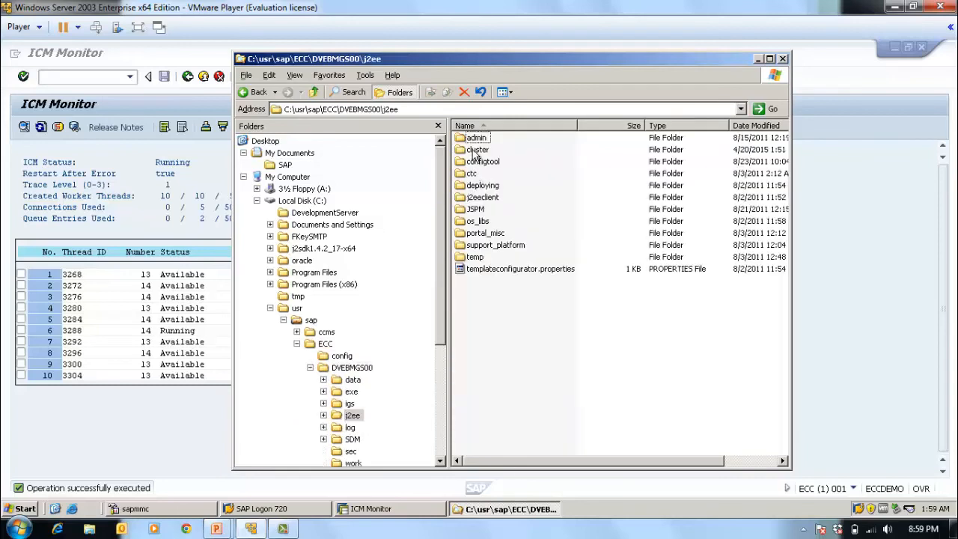
double_click(475, 139)
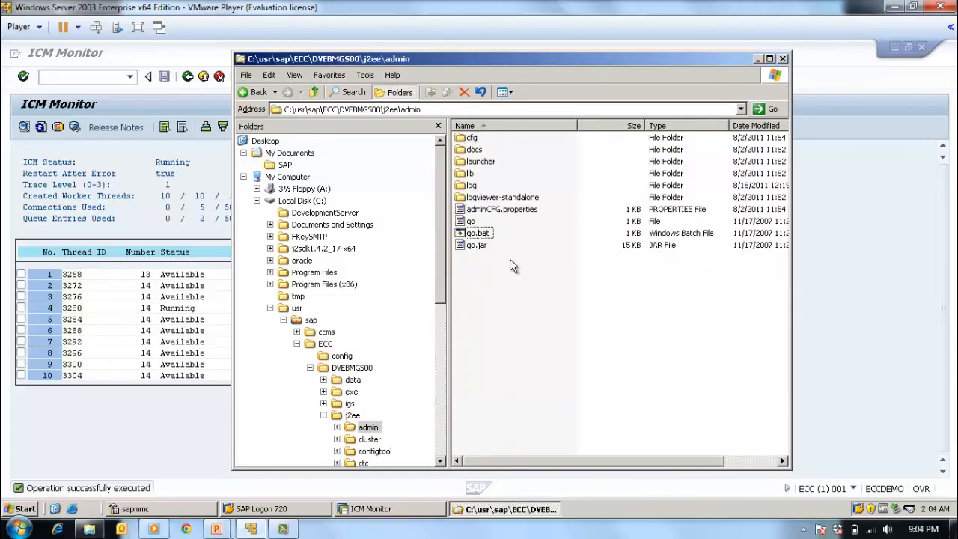
double_click(476, 233)
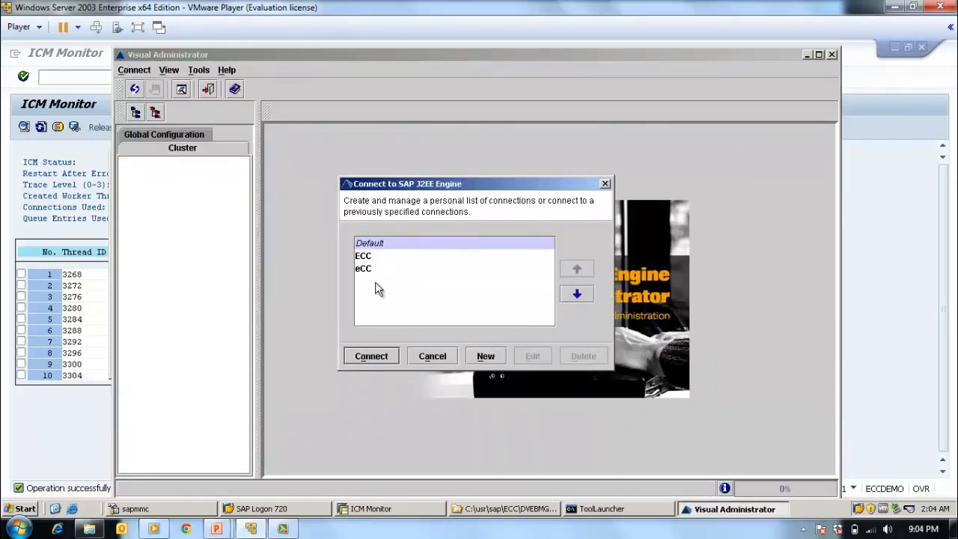
Examine the parameters of the eCC connection and save it without changes
click(366, 270)
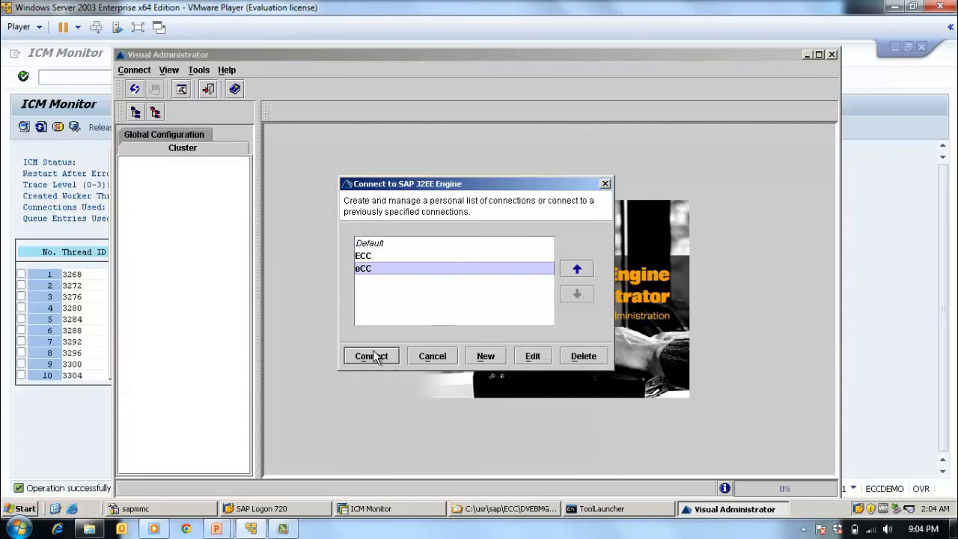
click(531, 354)
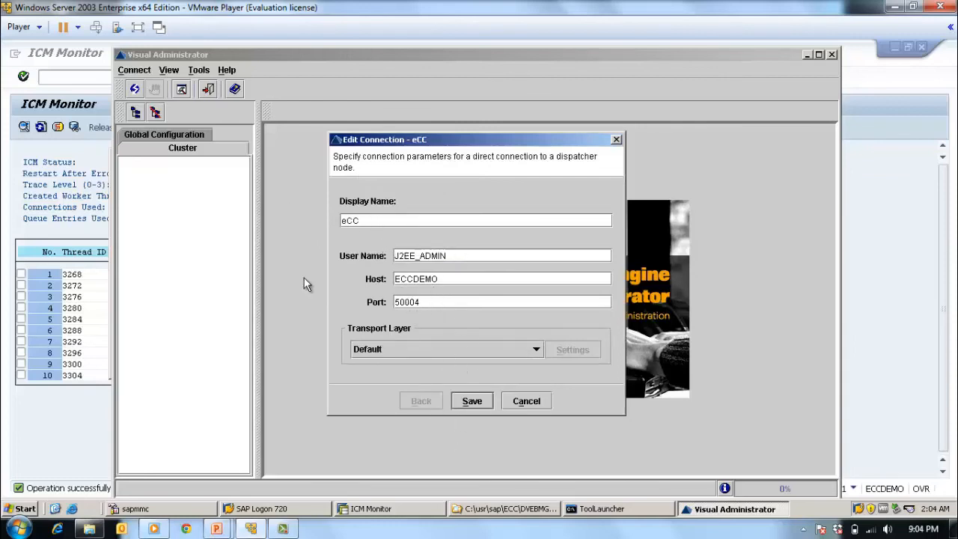
click(470, 401)
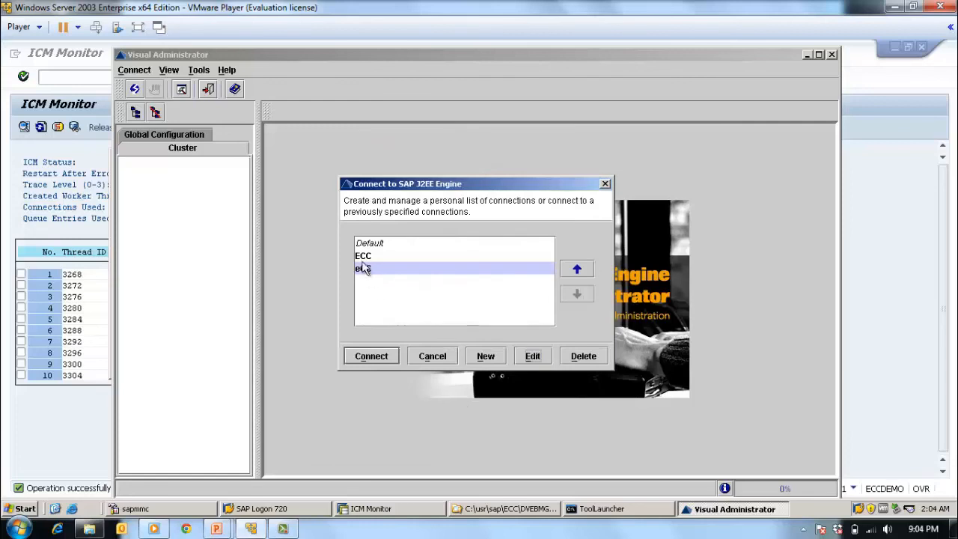
Connect to the J2EE Engine through the eCC connection, entering the account password
click(367, 360)
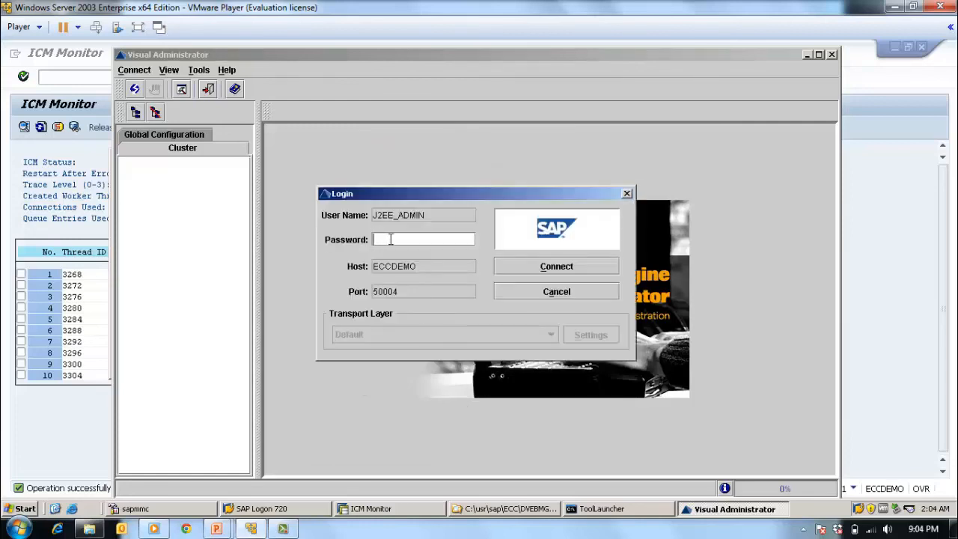
text(********)
key(Return)
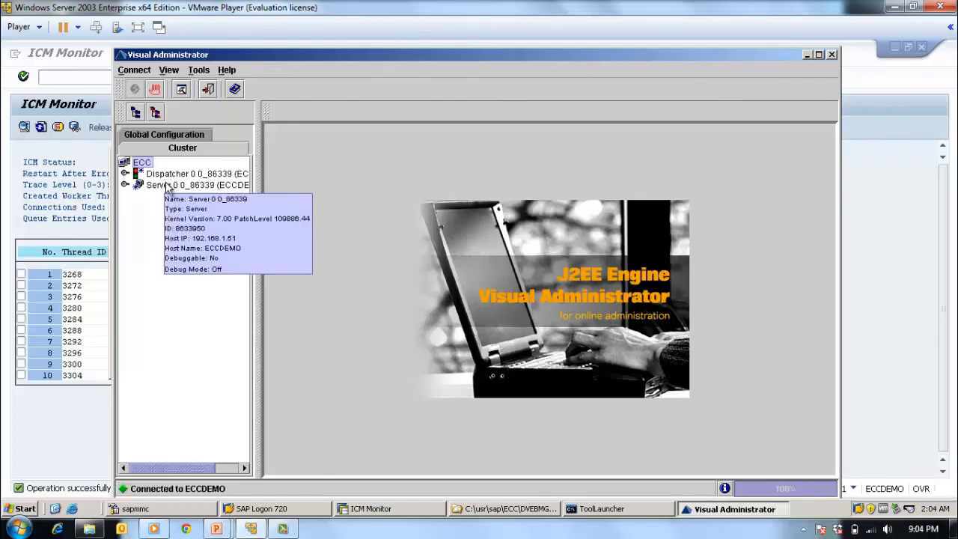
Examine the kernel and services entries for the dispatcher and the server in the Global Configuration view
click(201, 146)
click(162, 137)
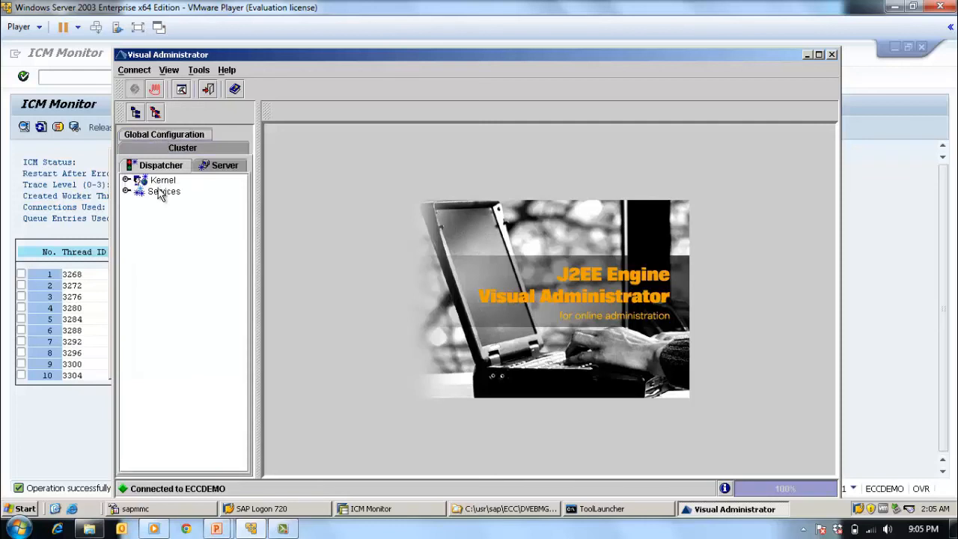
click(128, 181)
click(127, 181)
click(126, 191)
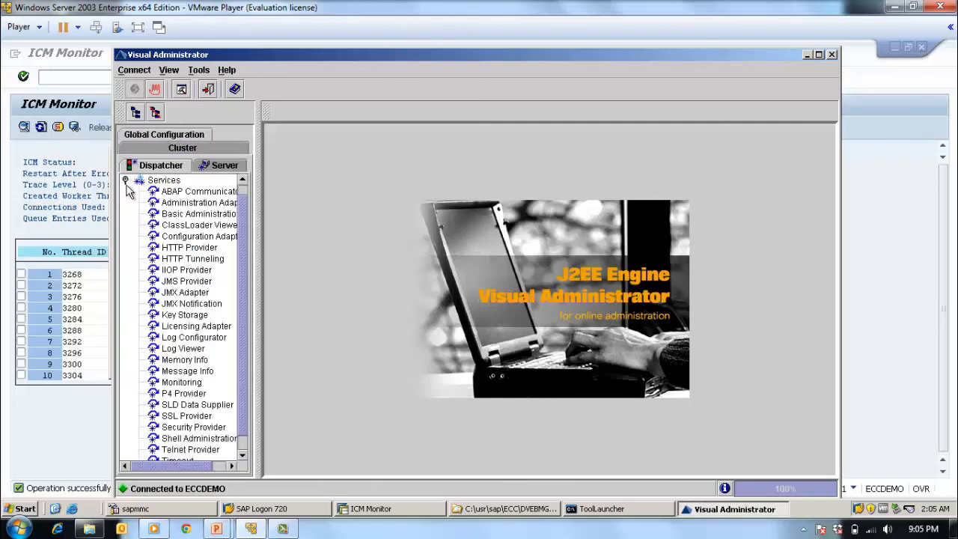
click(125, 181)
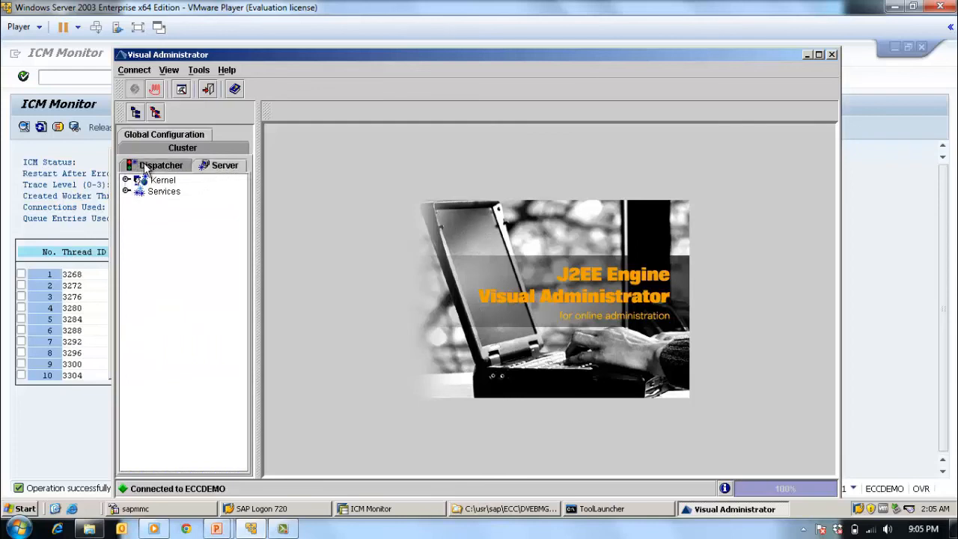
click(145, 169)
click(218, 169)
Show the details of the Dispatcher 0 and Server 0 nodes in the Cluster view
click(183, 150)
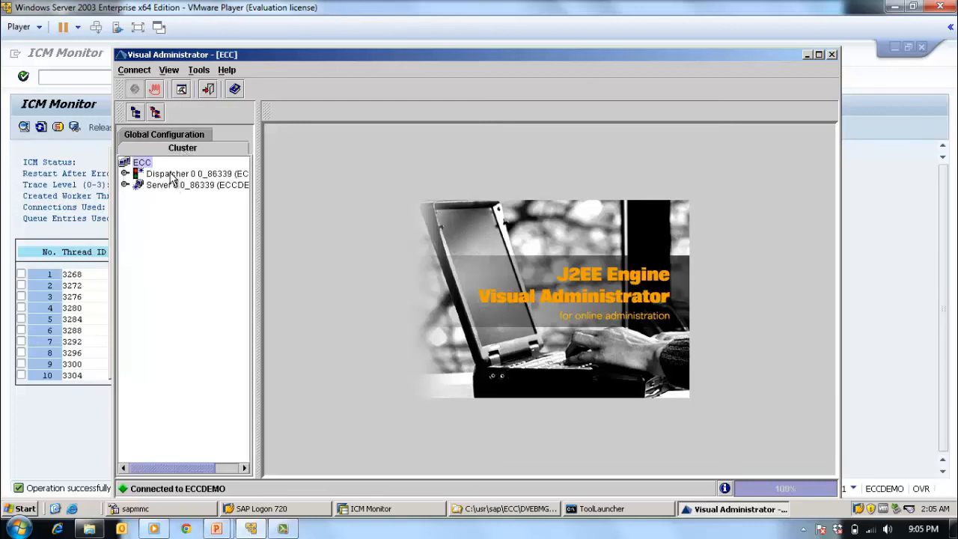
click(171, 175)
click(170, 187)
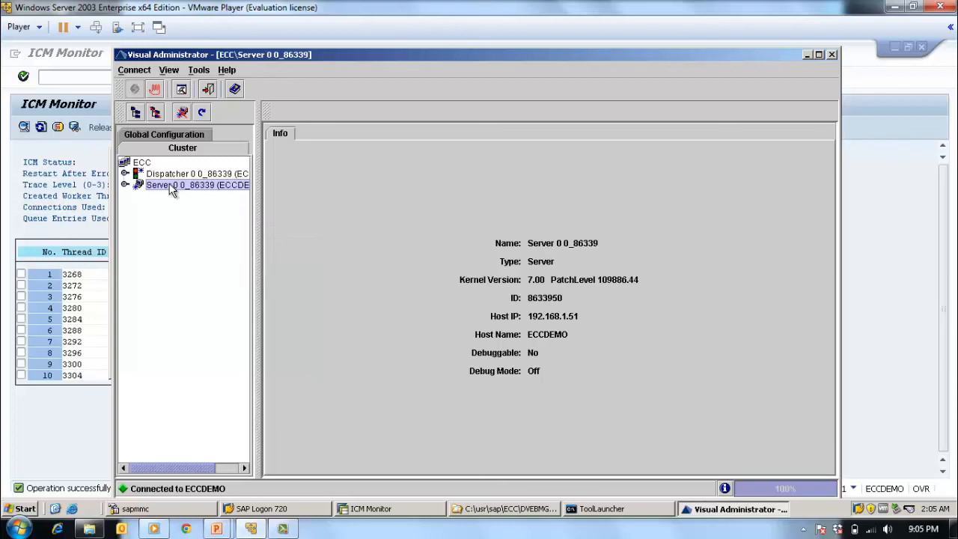
Display the HTTP Provider service properties of the Dispatcher 0 node and select the KeepAliveTimeout value for editing
click(134, 174)
click(125, 174)
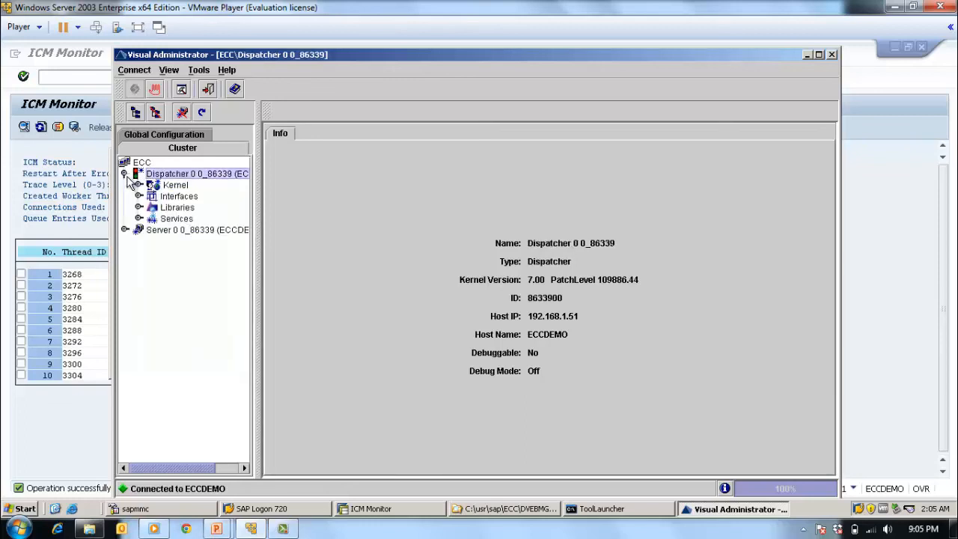
click(139, 218)
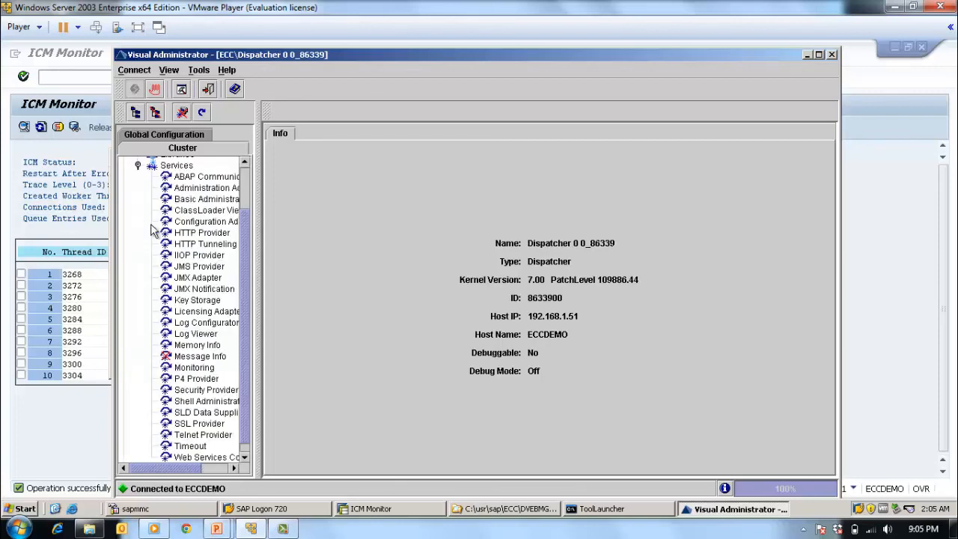
click(222, 467)
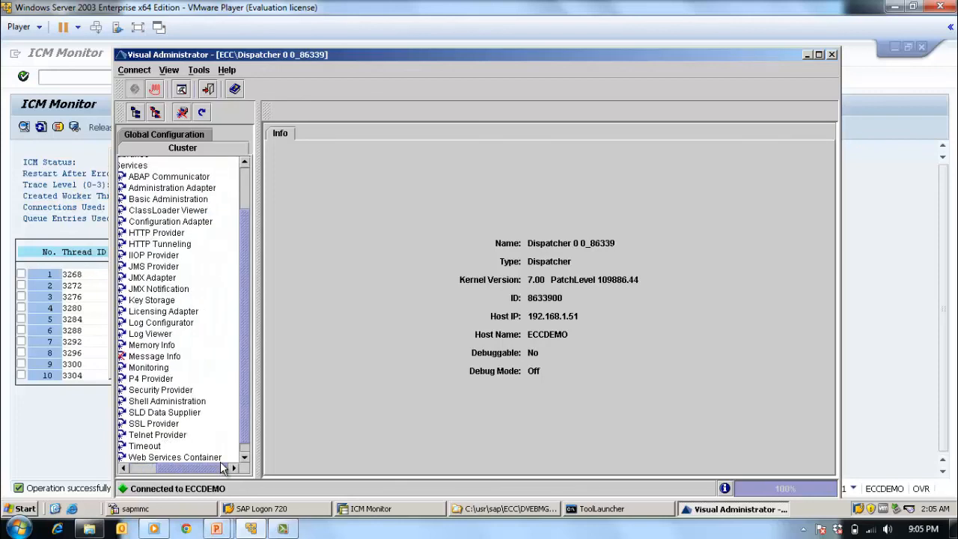
click(163, 235)
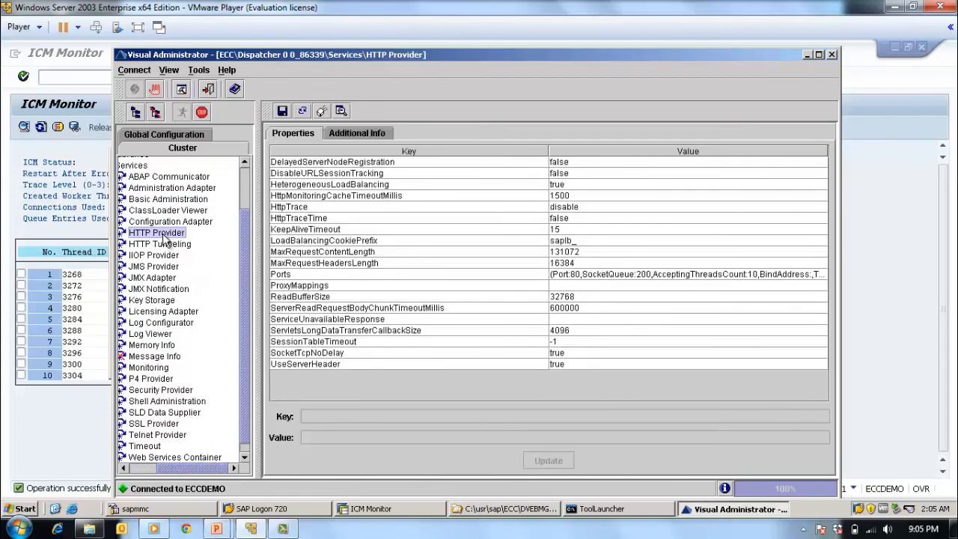
click(334, 233)
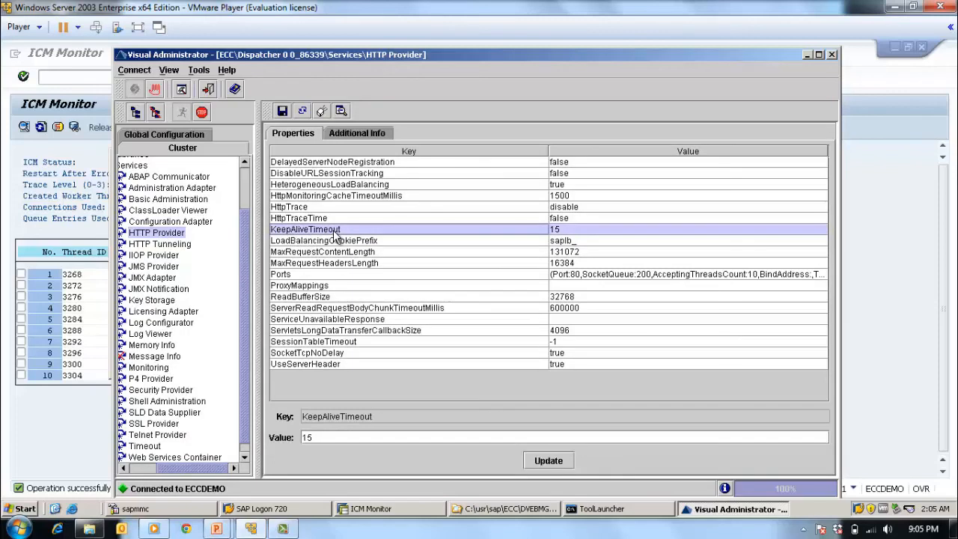
double_click(306, 437)
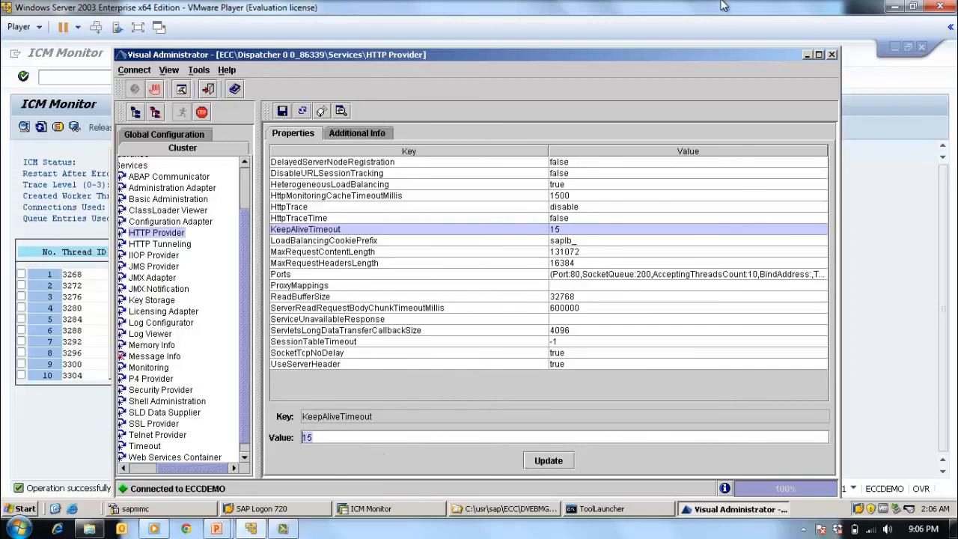
Switch from Visual Administrator to the ICM Monitor and restart the J2EE cluster globally
click(892, 285)
click(154, 58)
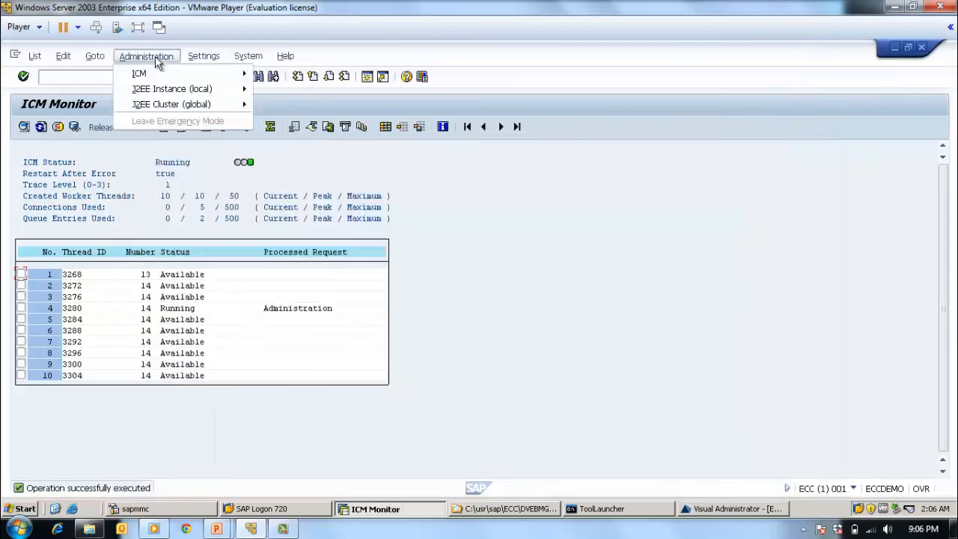
mouse_move(180, 104)
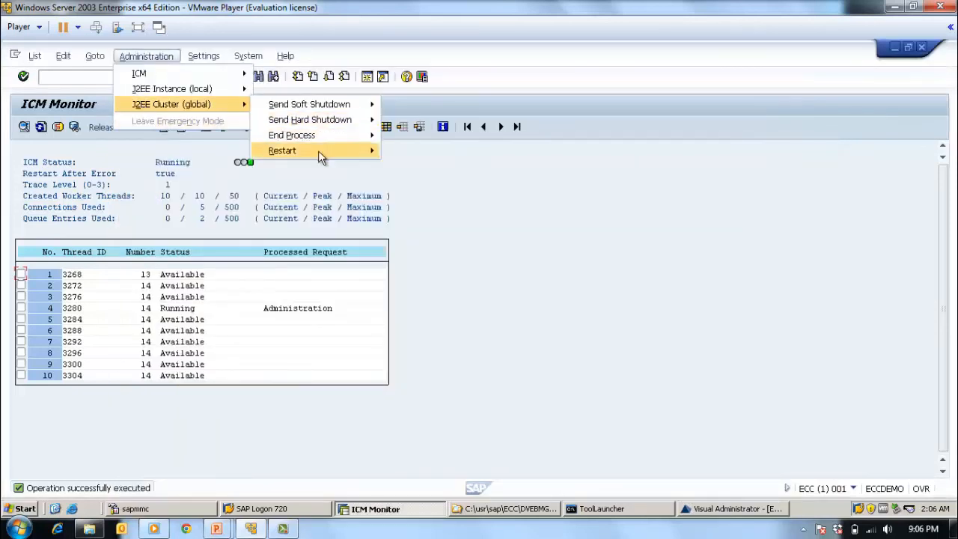
mouse_move(318, 151)
click(397, 151)
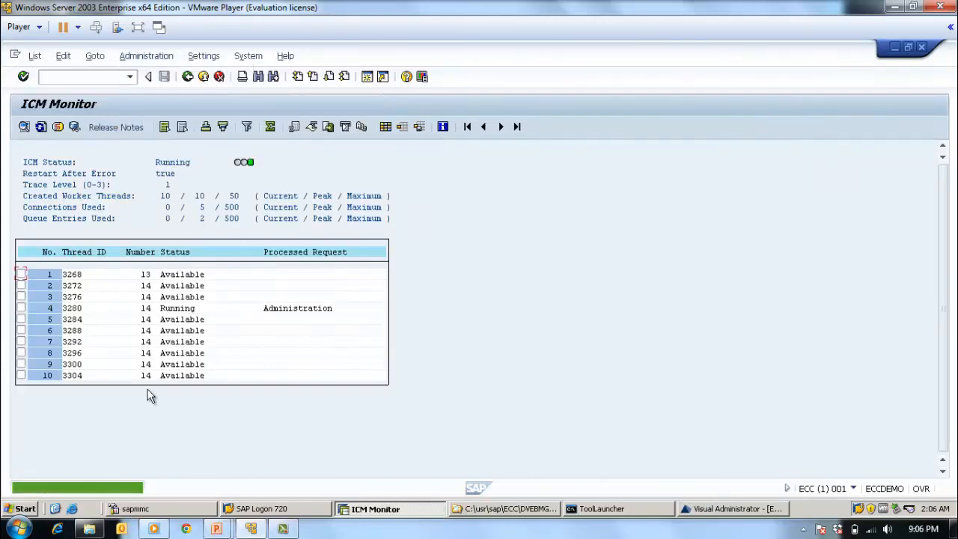